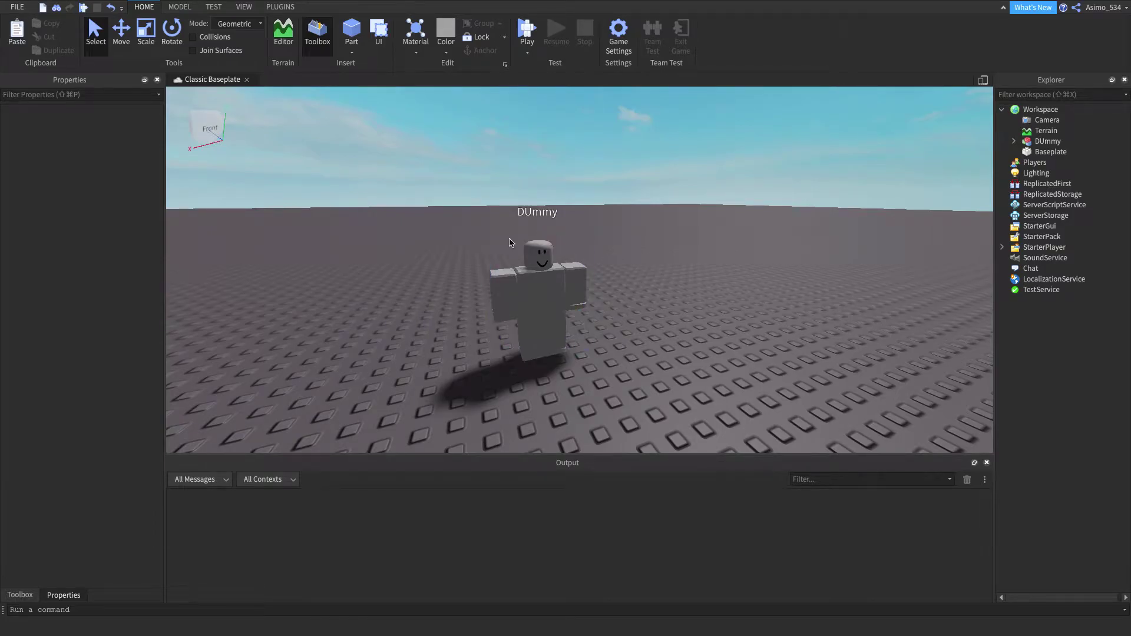
Shift the dummy character model sideways on the baseplate and rename it Dummy
left_click_drag(563, 280, 455, 372)
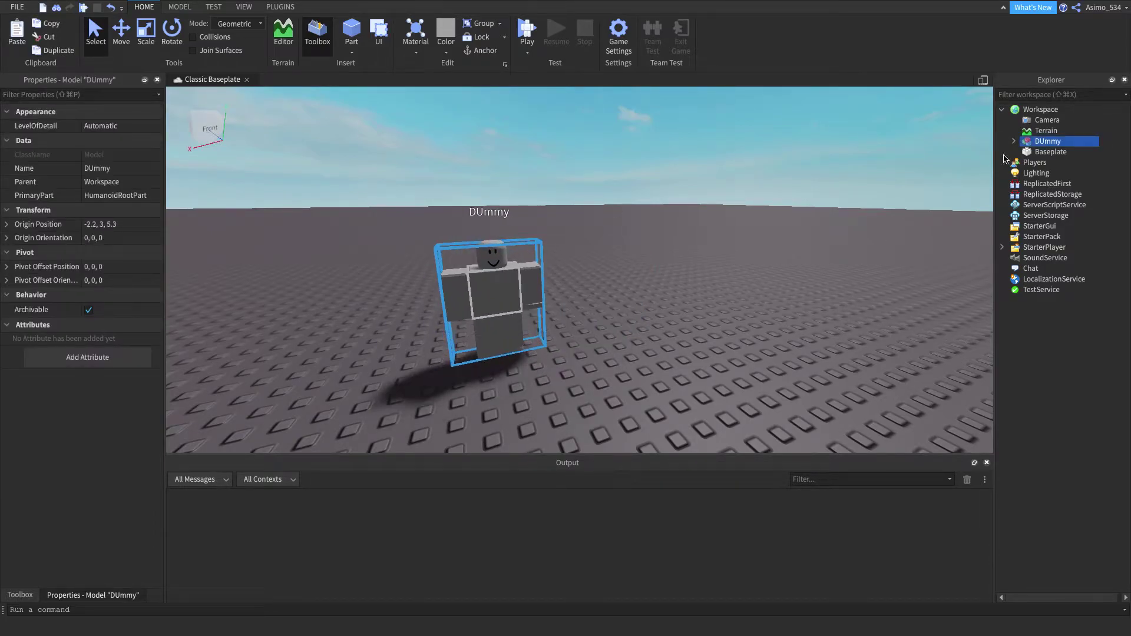
left_click(94, 169)
left_click(94, 169)
key("BackSpace")
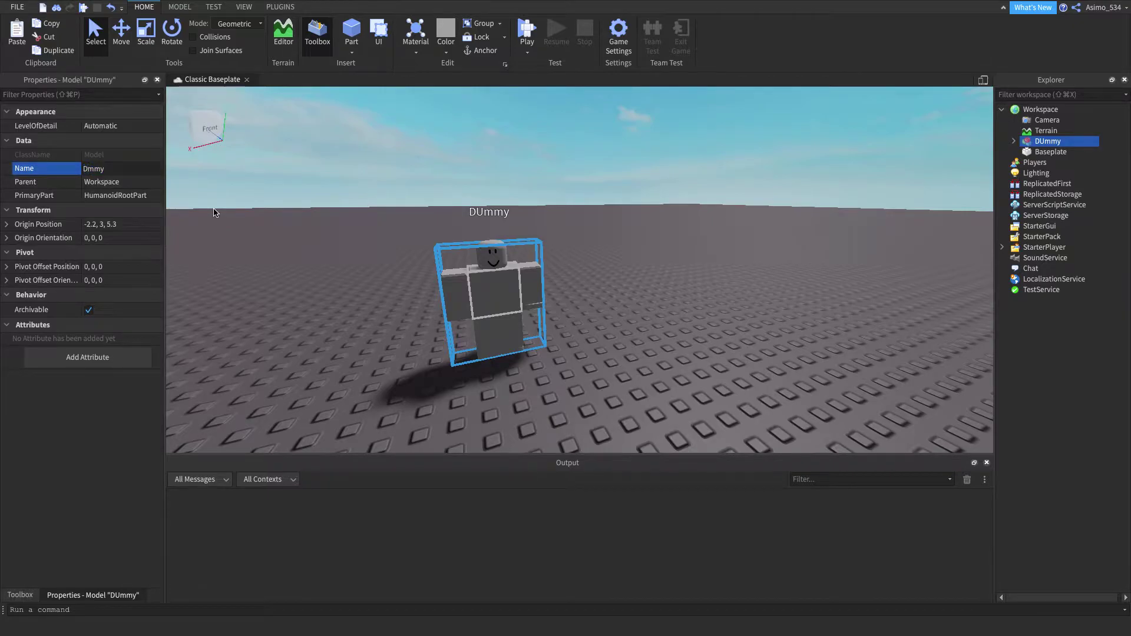
type("u")
key("Return")
Unanchor the HumanoidRootPart inside the Dummy model
key("d")
right_click_drag(555, 190, 584, 191)
key("a")
scroll(583, 195, "down", 5)
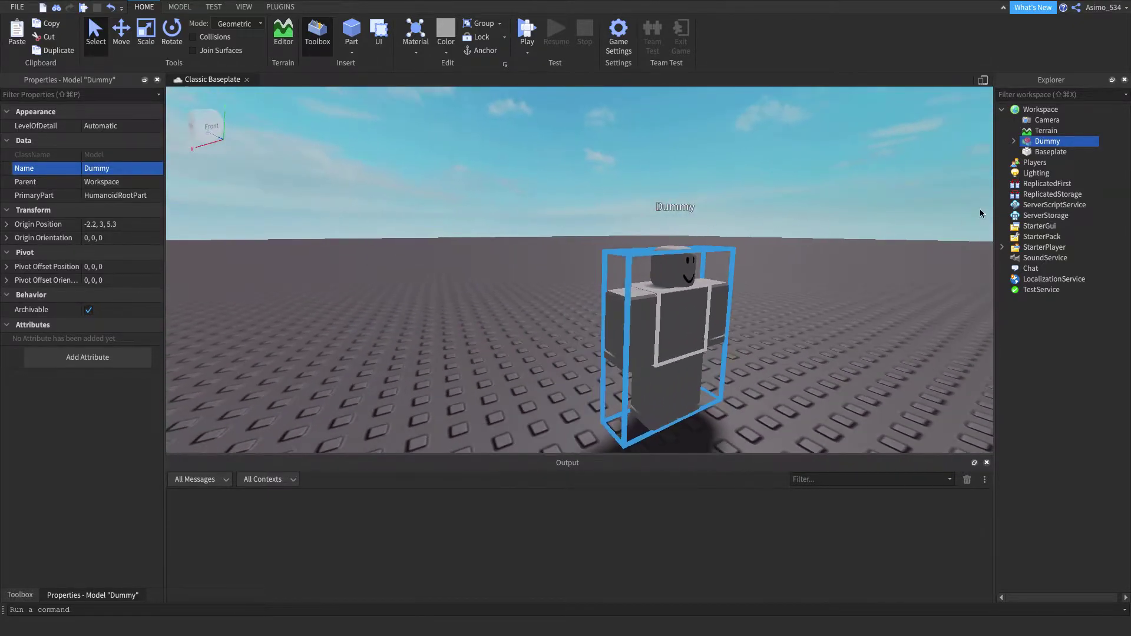
left_click(1014, 142)
left_click(1027, 153)
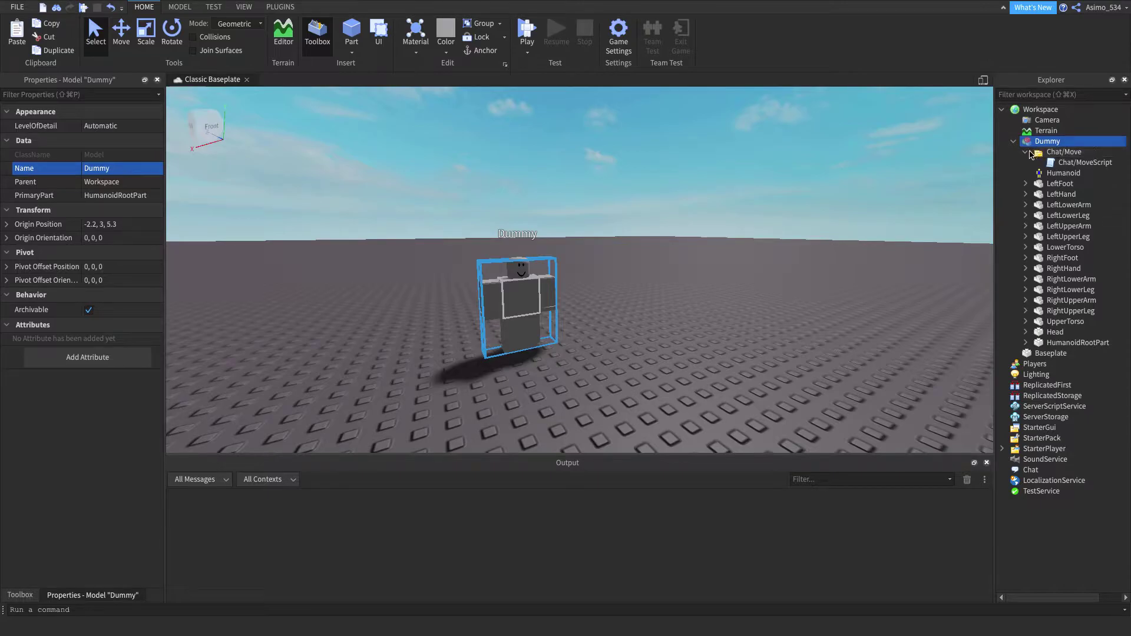
left_click(1026, 152)
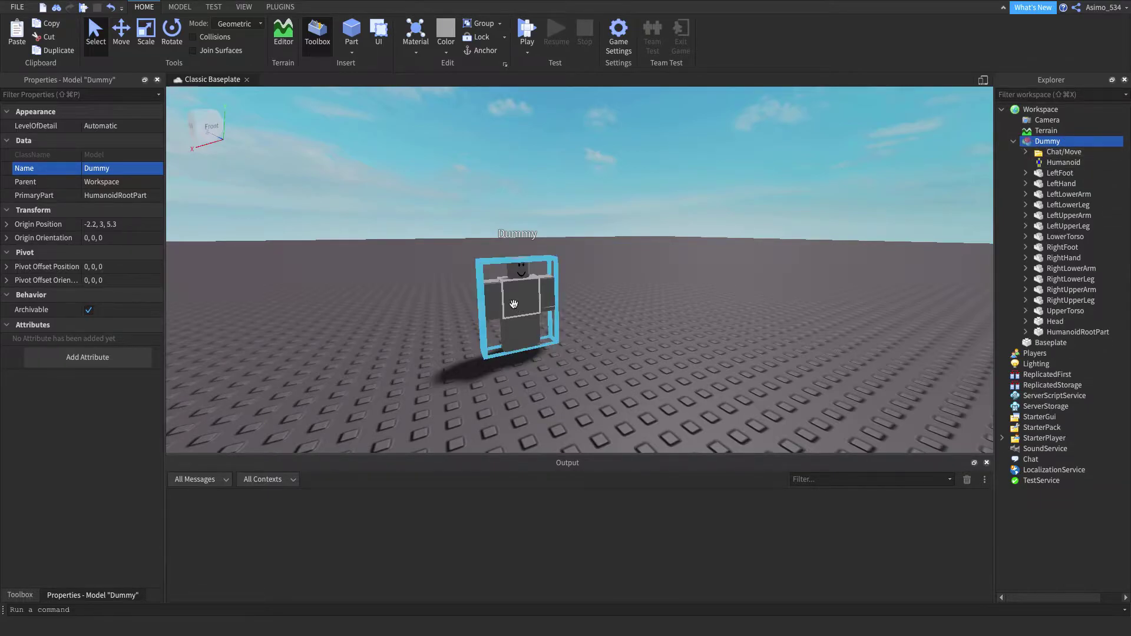
left_click(1077, 332)
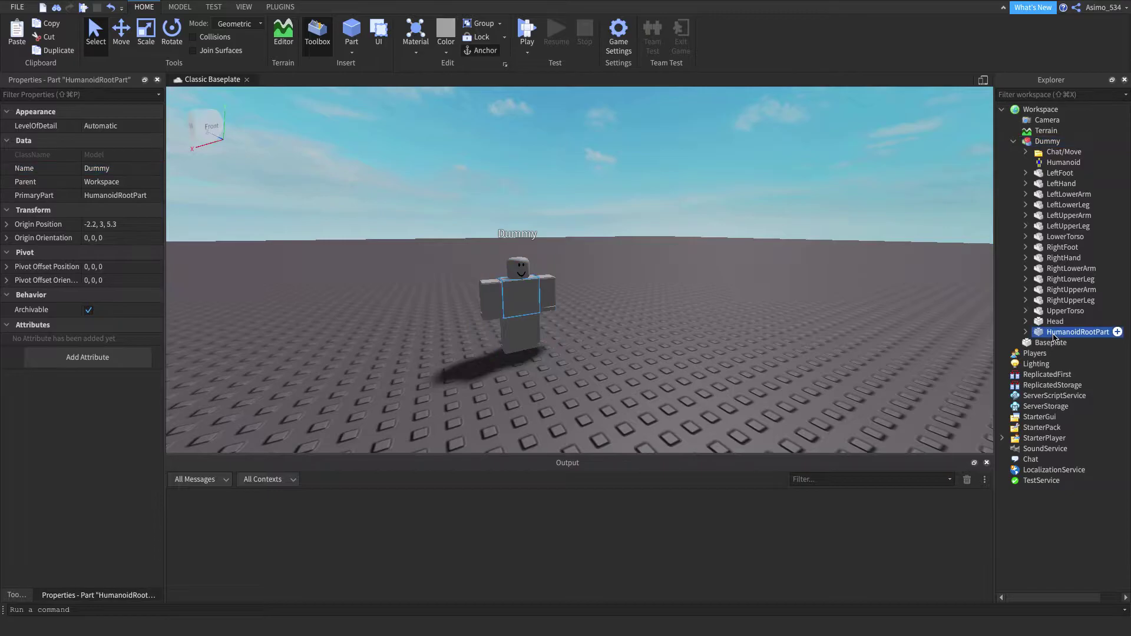
left_click(488, 52)
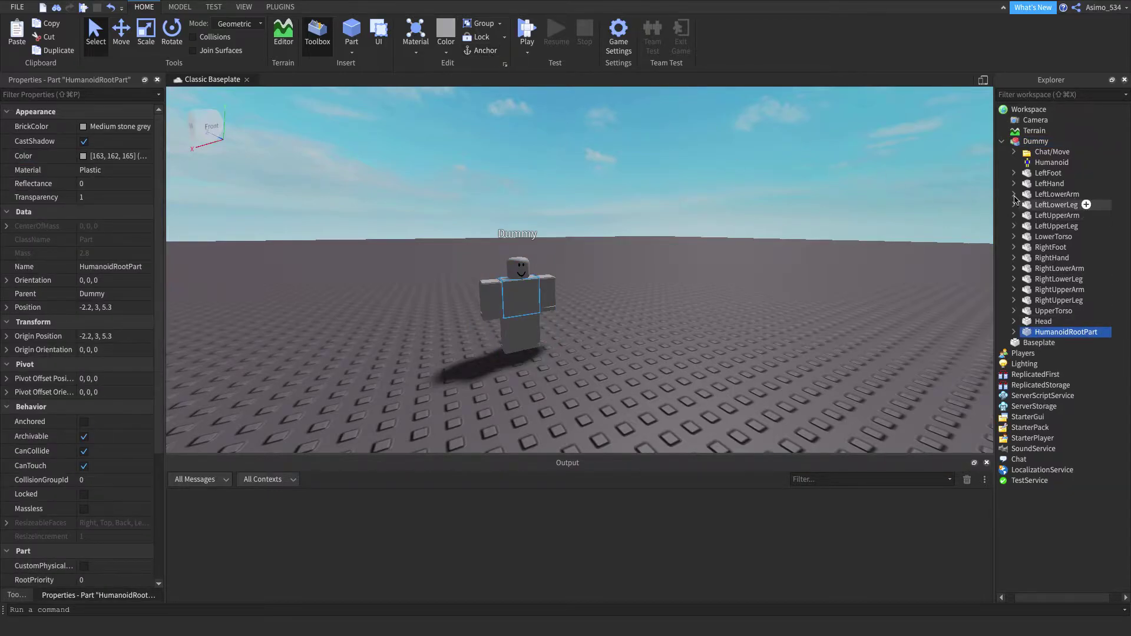
Open Chat/MoveScript in the Dummy and examine its Chat and Jump functions, the MoveTo call and the Point1 variable
left_click(1014, 153)
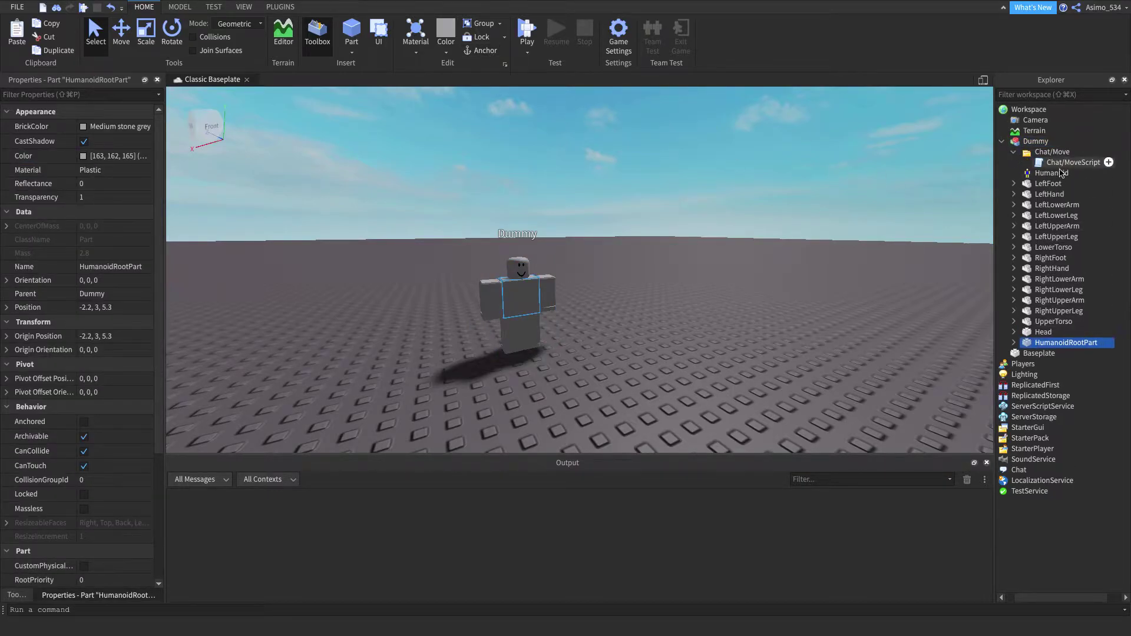
double_click(1066, 162)
left_click(354, 198)
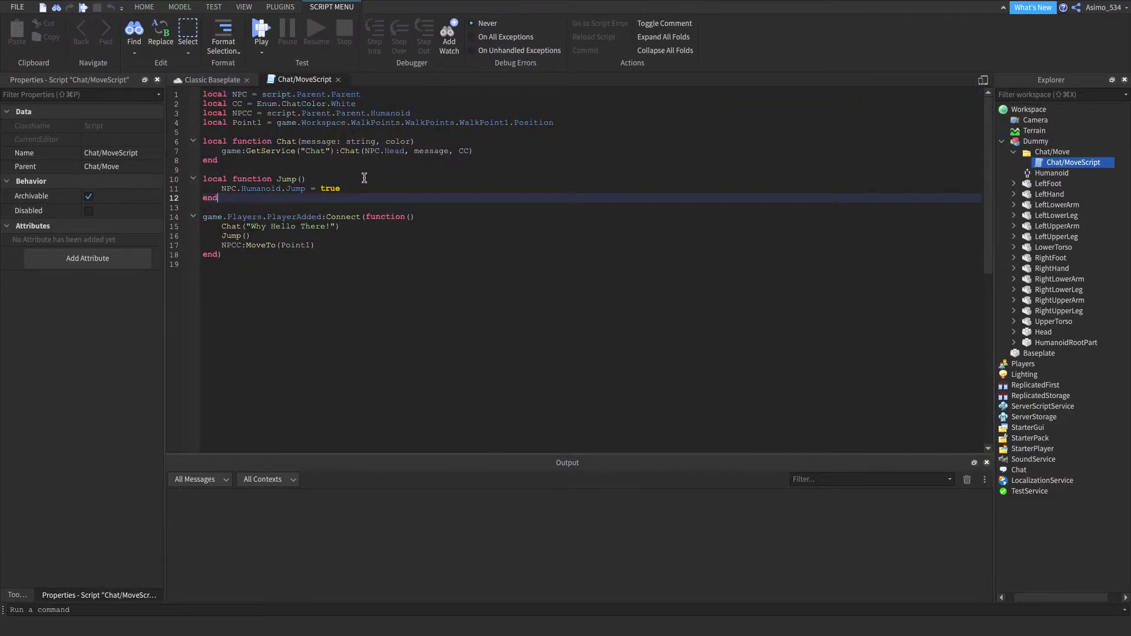
left_click_drag(228, 196, 178, 143)
left_click(227, 164)
left_click(242, 163)
left_click_drag(320, 244, 220, 242)
left_click(283, 236)
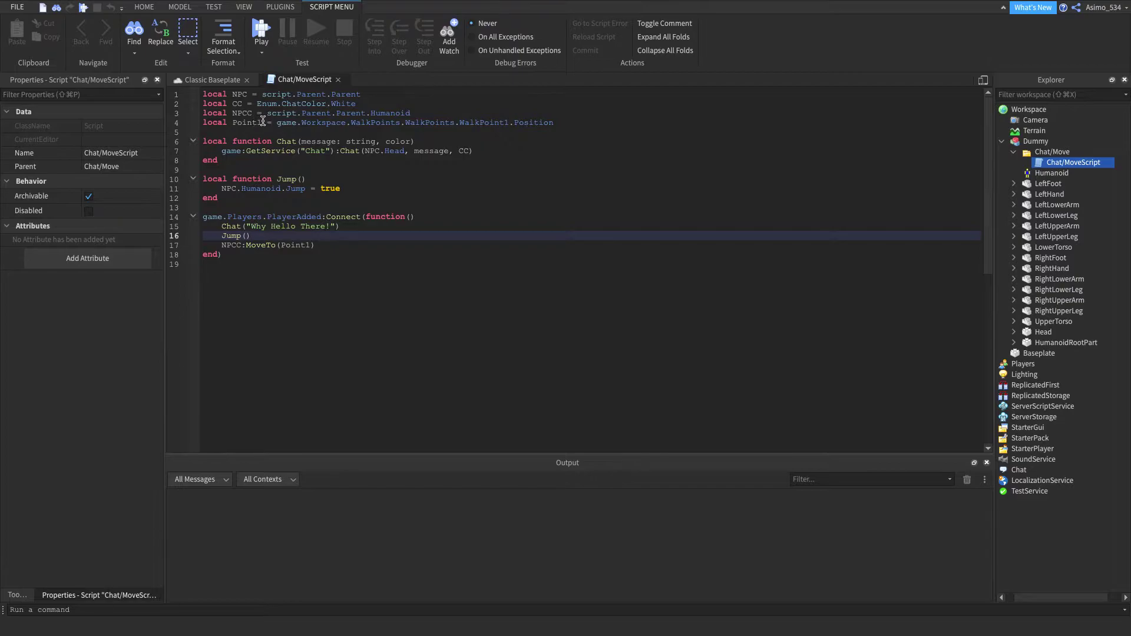
double_click(236, 123)
left_click(386, 104)
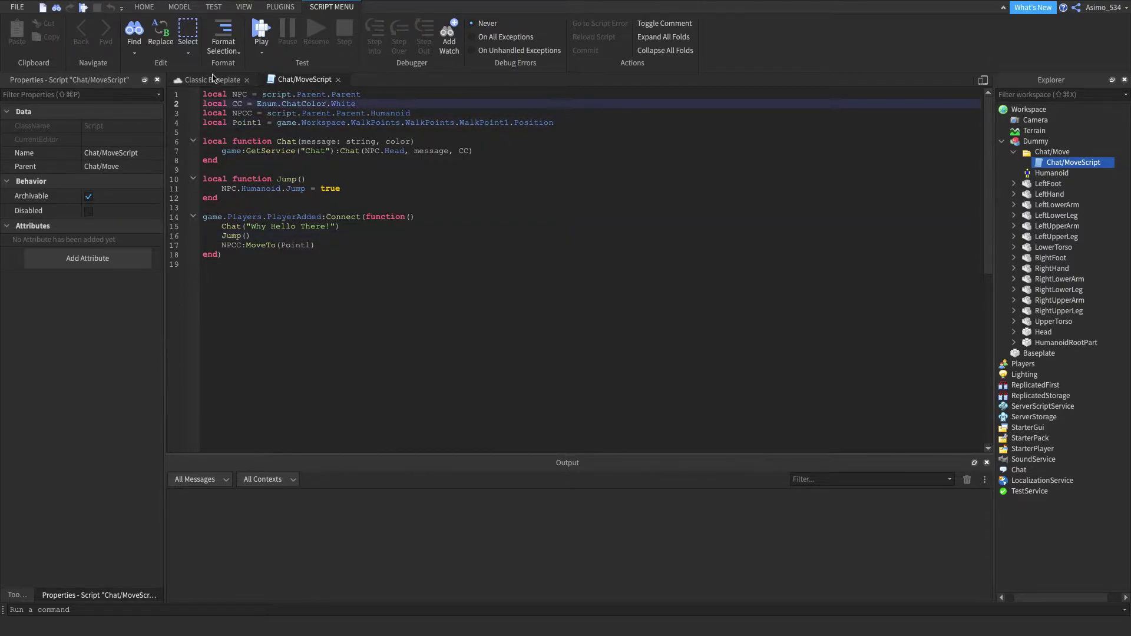
Return to the baseplate view and insert an empty Model into the Workspace
left_click(213, 80)
left_click(1001, 142)
left_click(1067, 110)
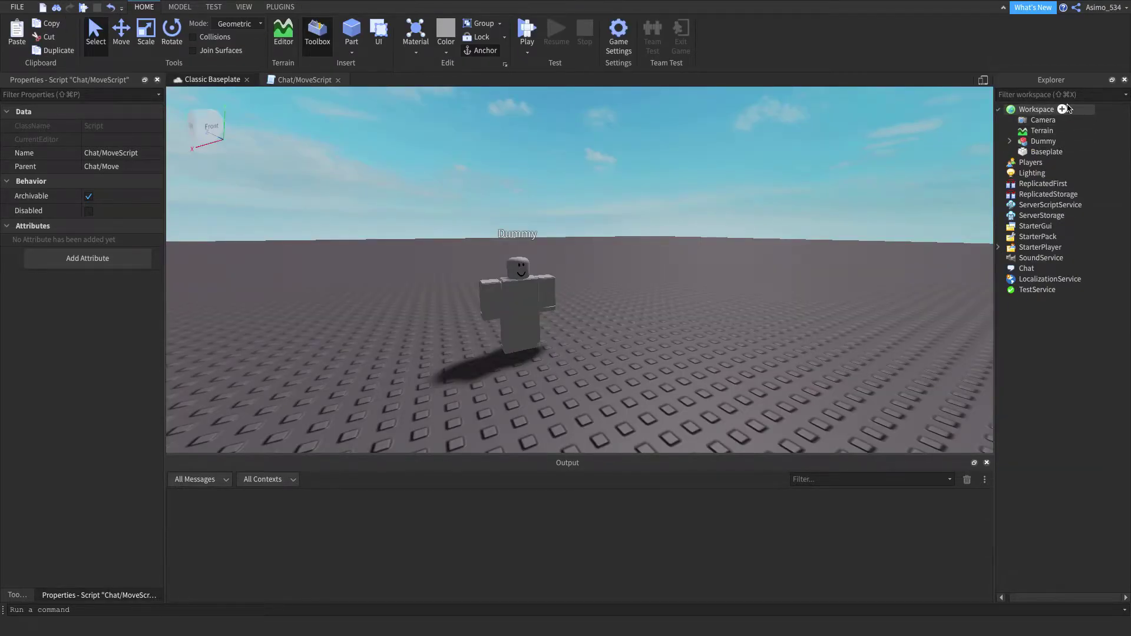
left_click(1066, 109)
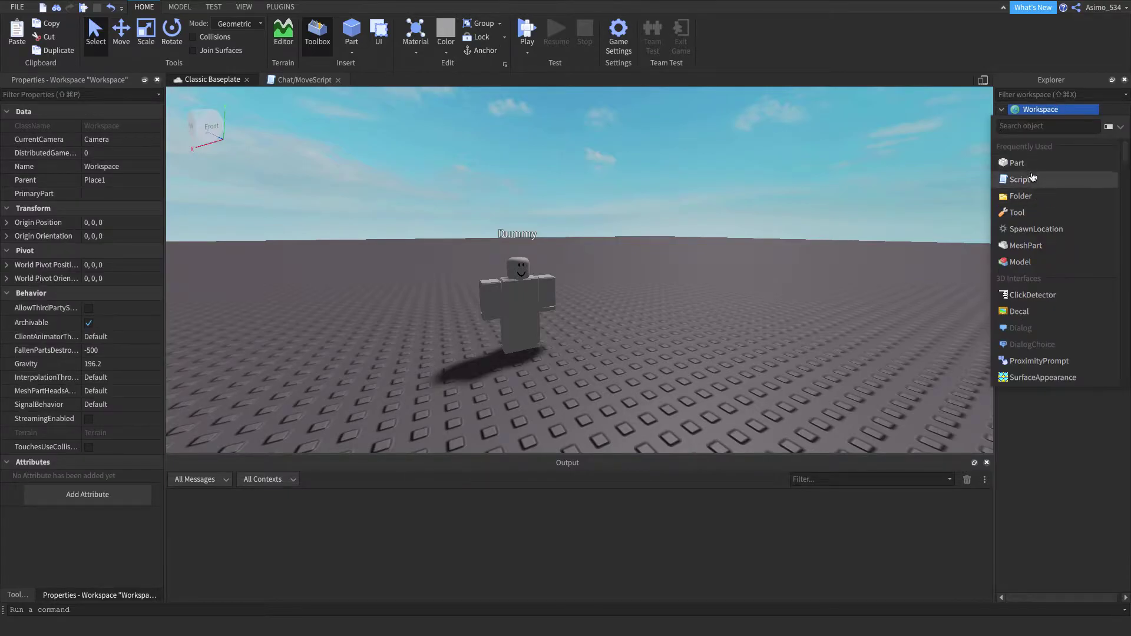
left_click(1037, 268)
Rename the new Workspace model WalkPoints
right_click(1045, 152)
left_click(1019, 236)
type("WalkPo")
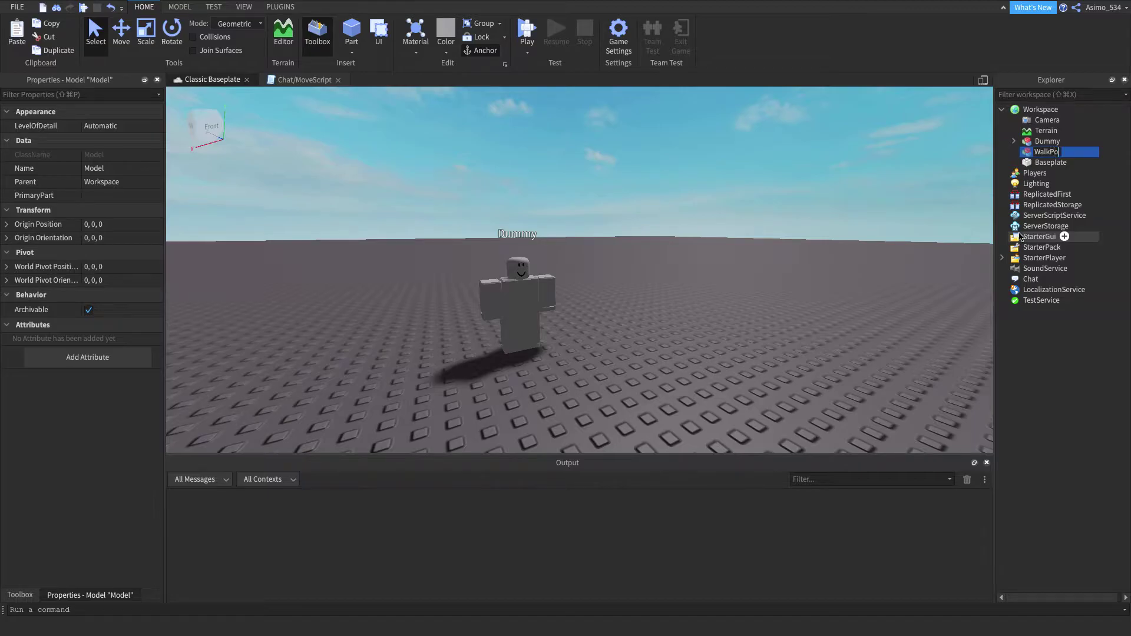
type("=ints")
key("Return")
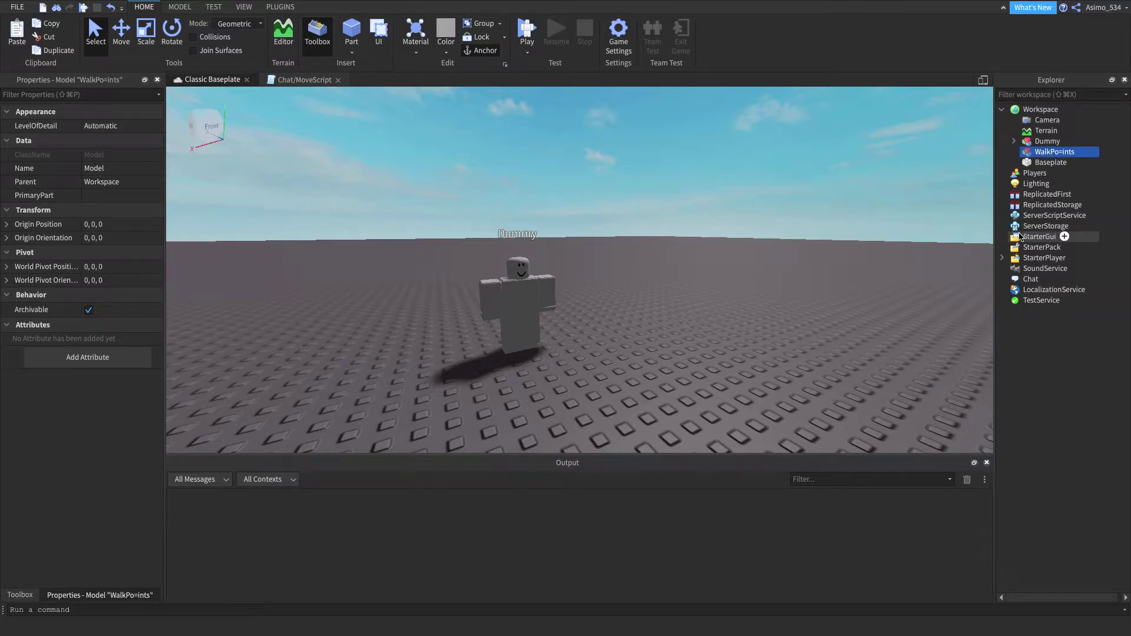
left_click(110, 168)
left_click(111, 168)
key("BackSpace")
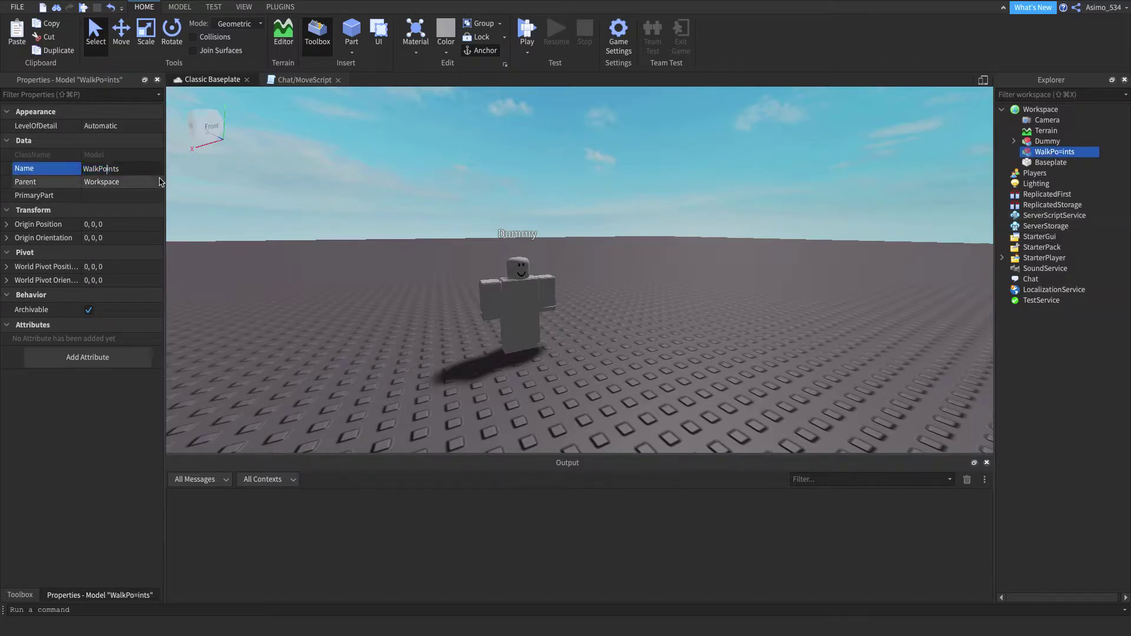
key("Return")
Insert a Part inside the WalkPoints model
right_click_drag(625, 213, 625, 213)
left_click(1085, 153)
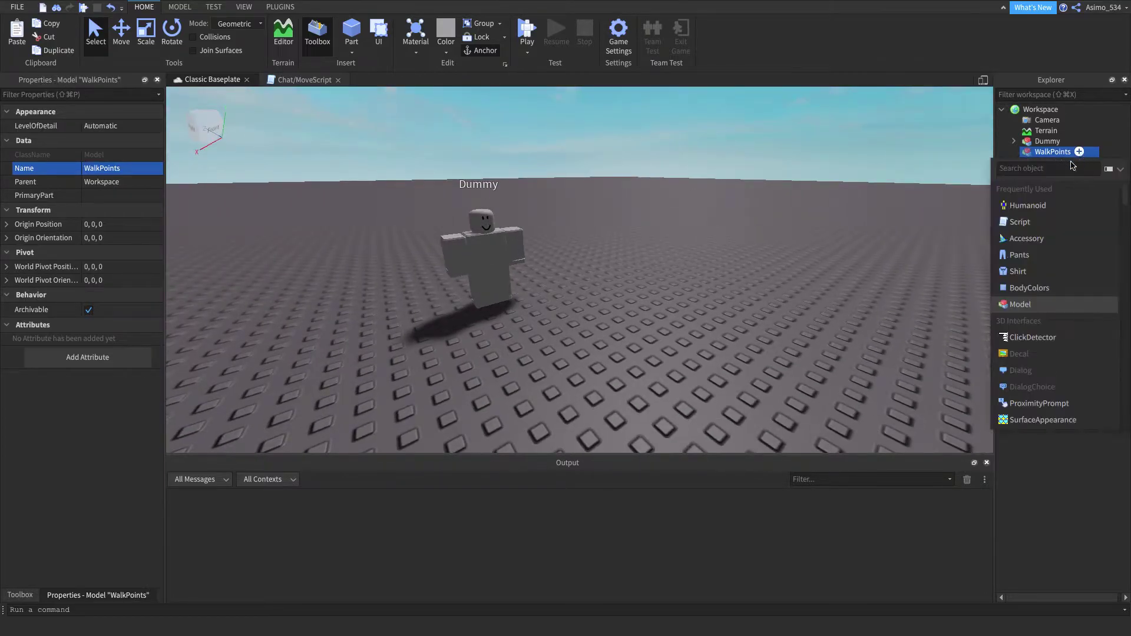
type("pa")
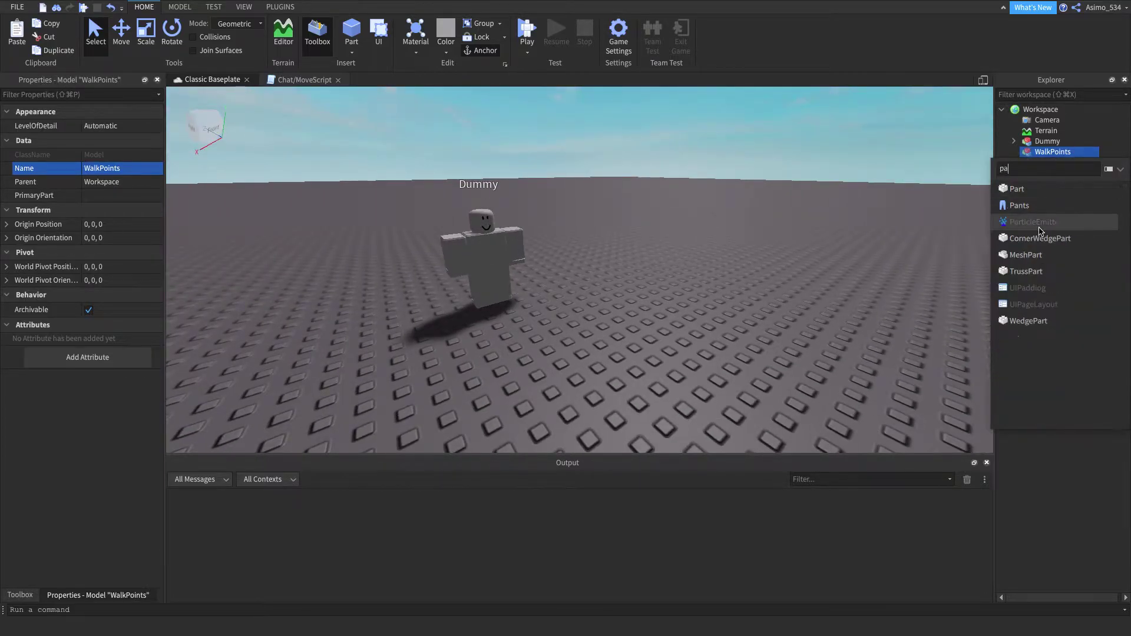
left_click(1033, 188)
Set the part's Transparency to 1, turn on Anchored and turn off CanCollide
left_click(92, 197)
type("1")
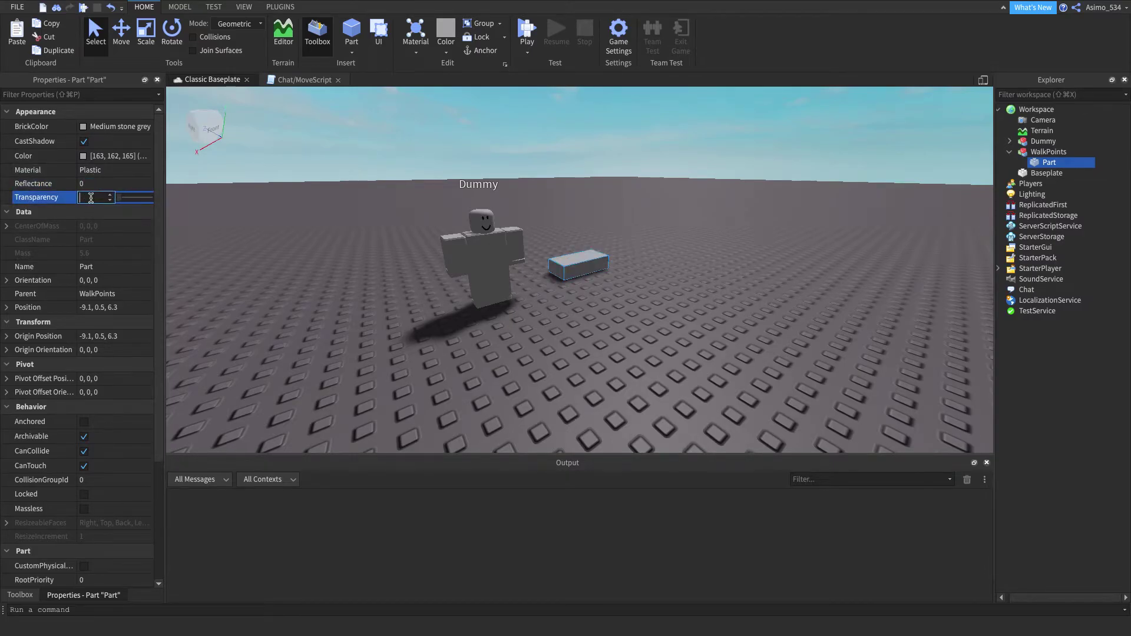
key("Return")
left_click(84, 422)
left_click(84, 451)
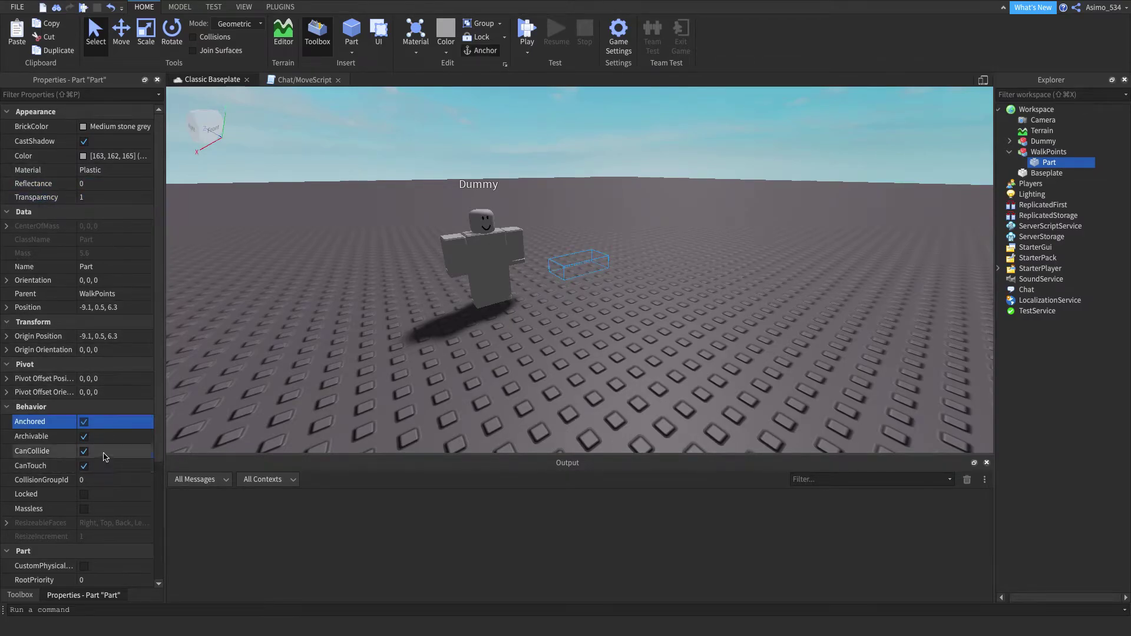
Rename the transparent part in WalkPoints as WalkPoint1
left_click(121, 268)
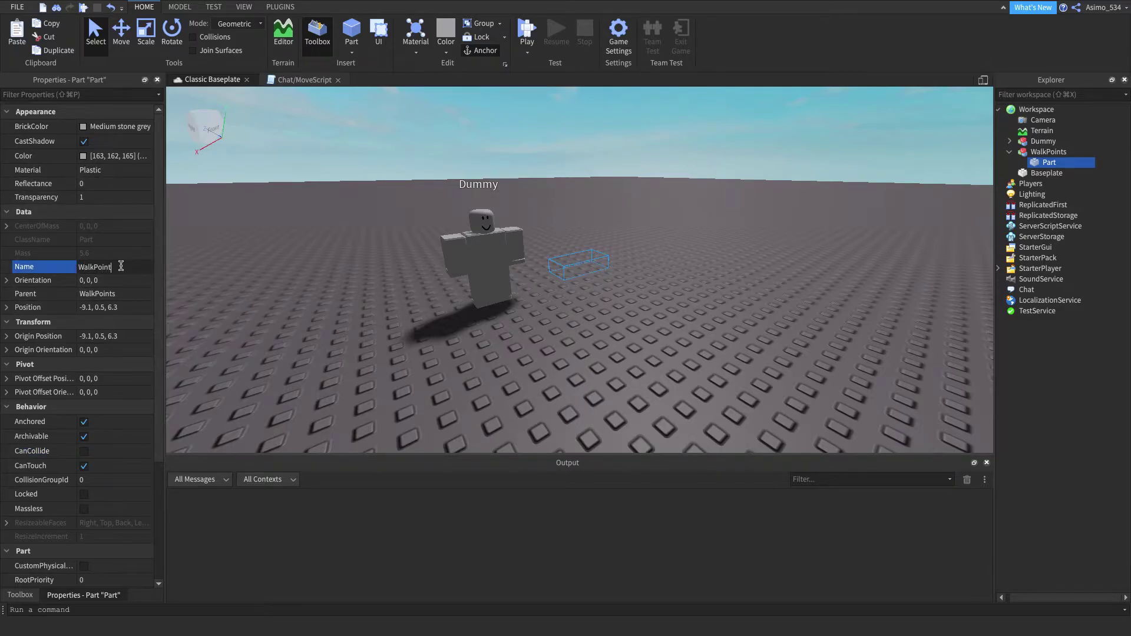
key("Return")
right_click_drag(548, 173, 330, 141)
Add wait(2) as the first line of the PlayerAdded function in Chat/MoveScript and close the script
left_click(305, 80)
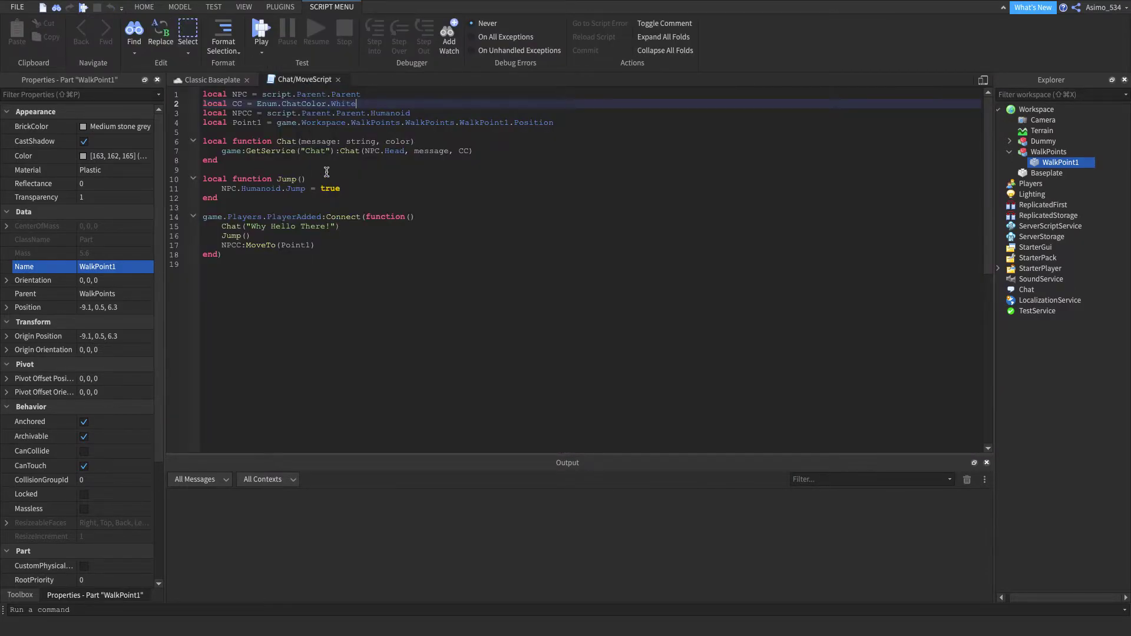
left_click_drag(342, 189, 237, 186)
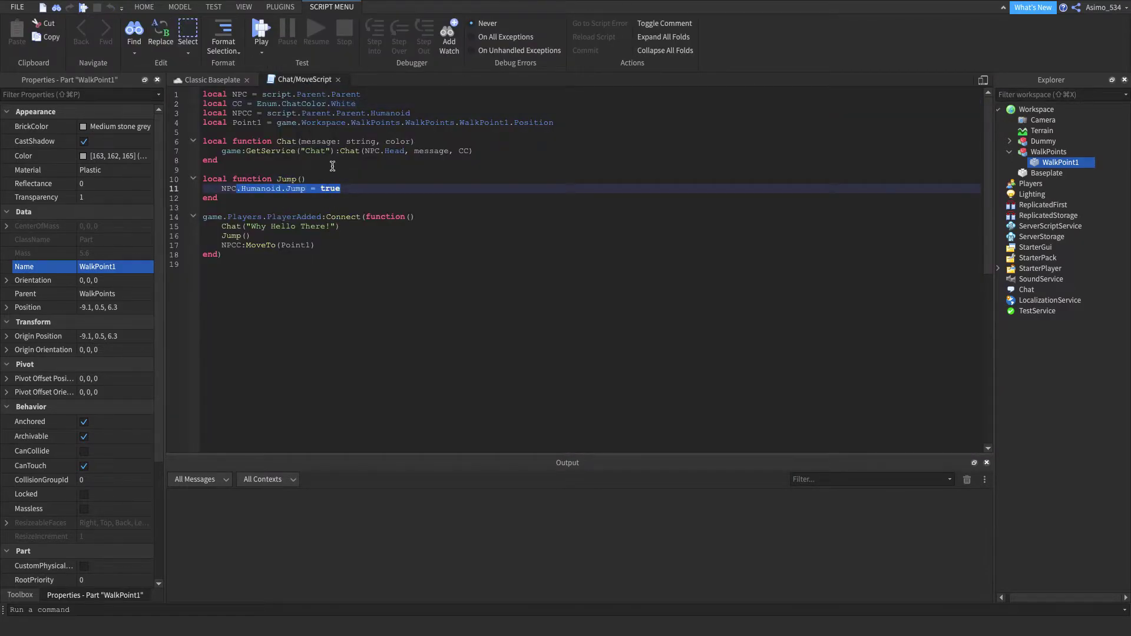
left_click(332, 169)
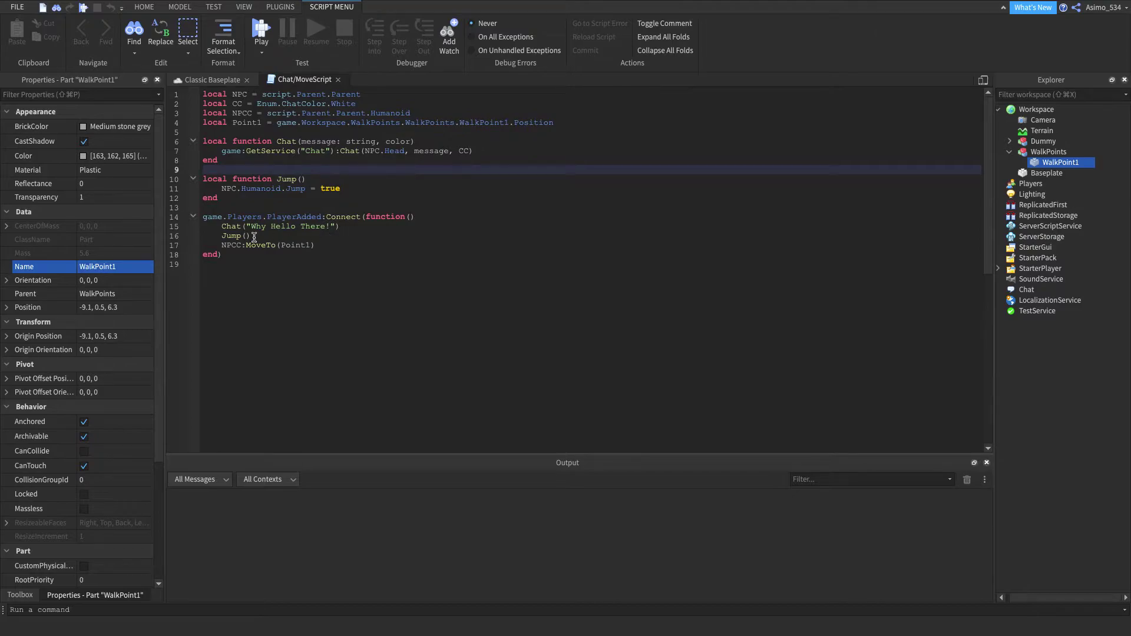
left_click(223, 227)
key("Return")
key("Up")
type("wa")
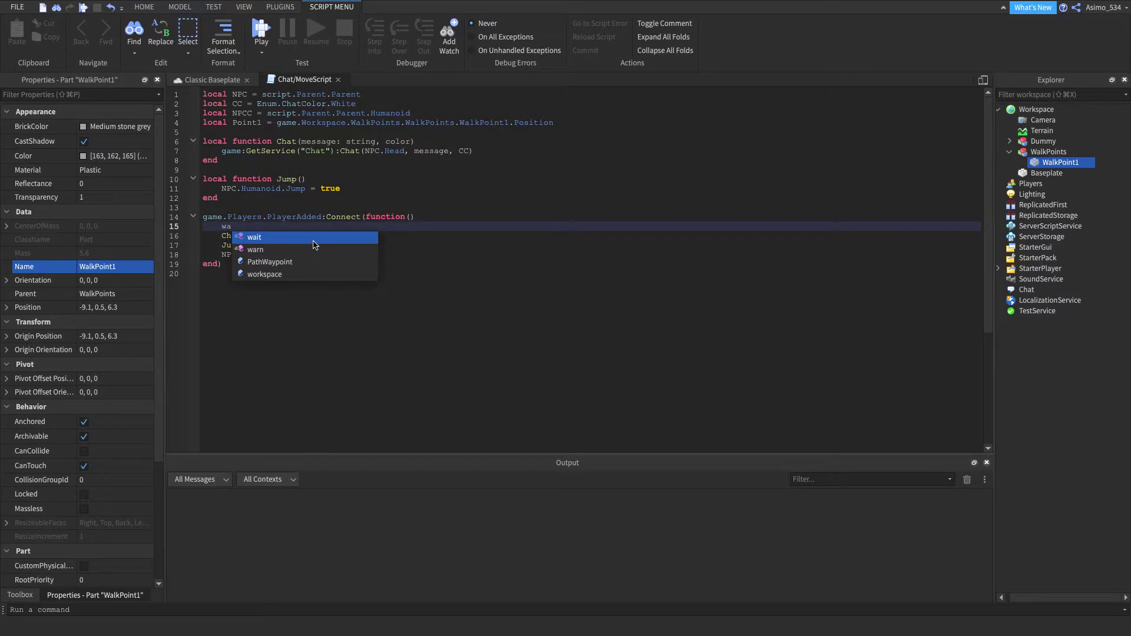
type("it()2")
left_click(337, 218)
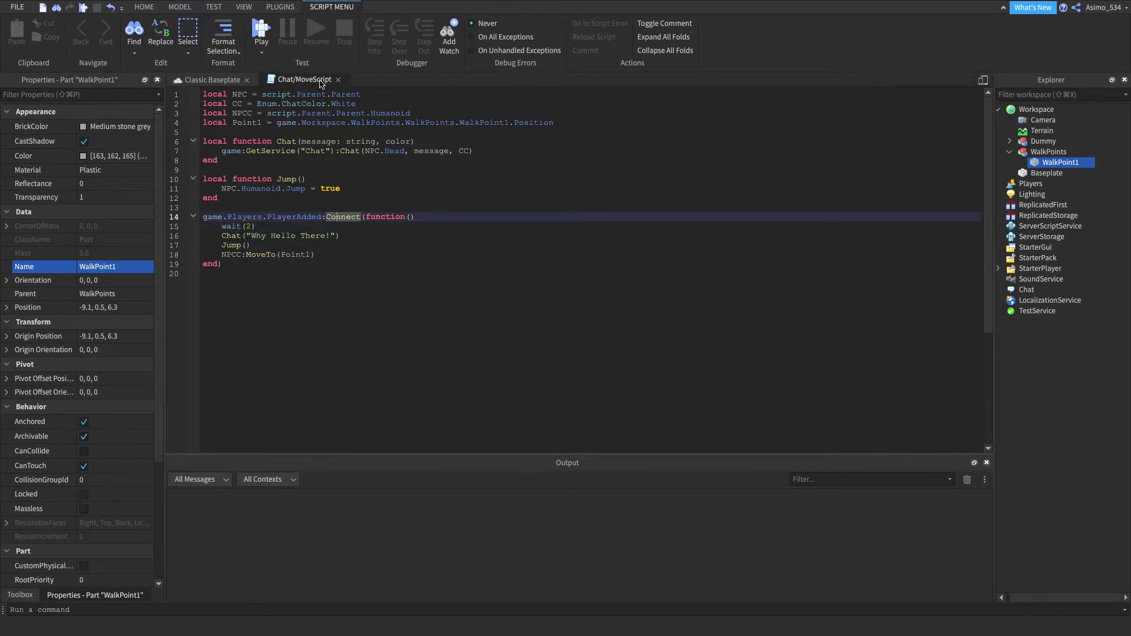
left_click(338, 79)
Add a SpawnLocation to the Workspace and run a short playtest of the place
left_click(180, 7)
scroll(801, 135, "up", 2)
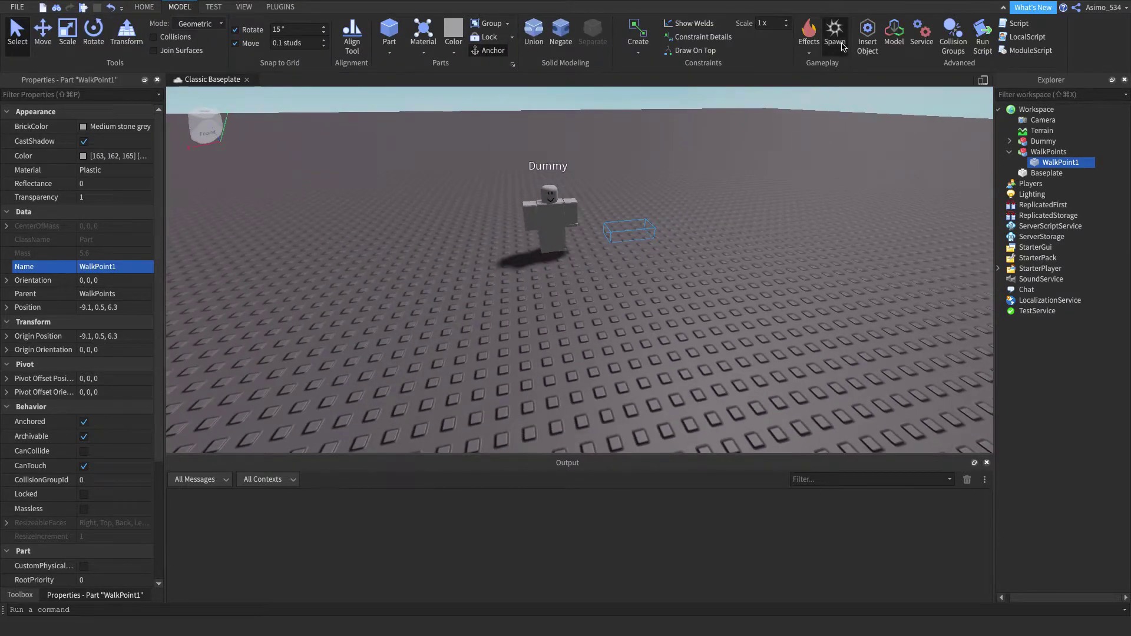
left_click(834, 32)
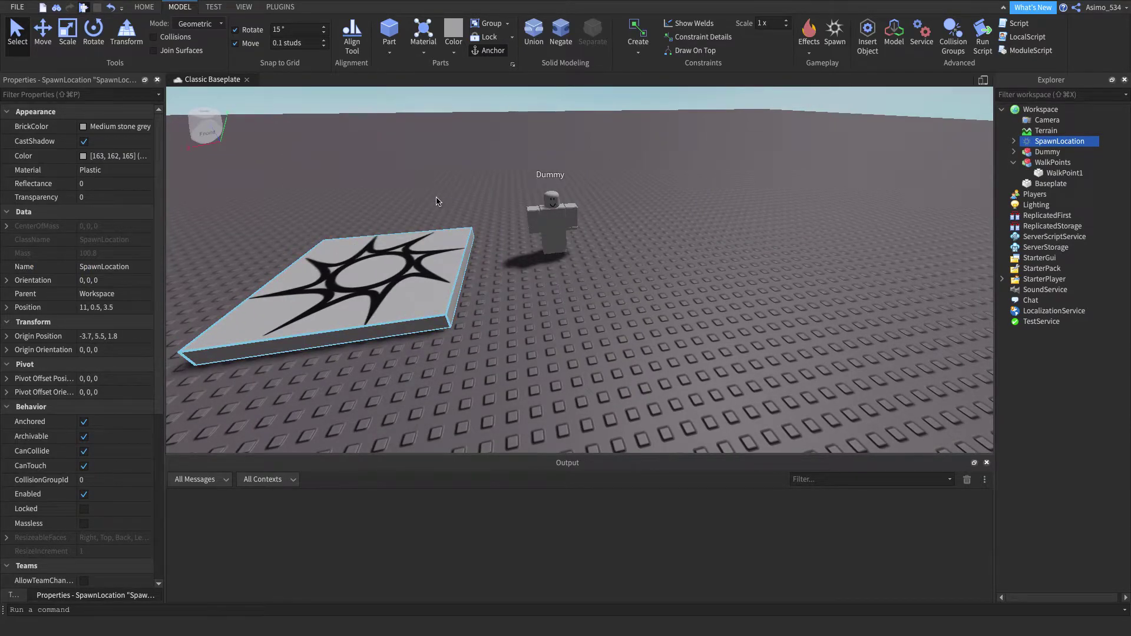
key("F5")
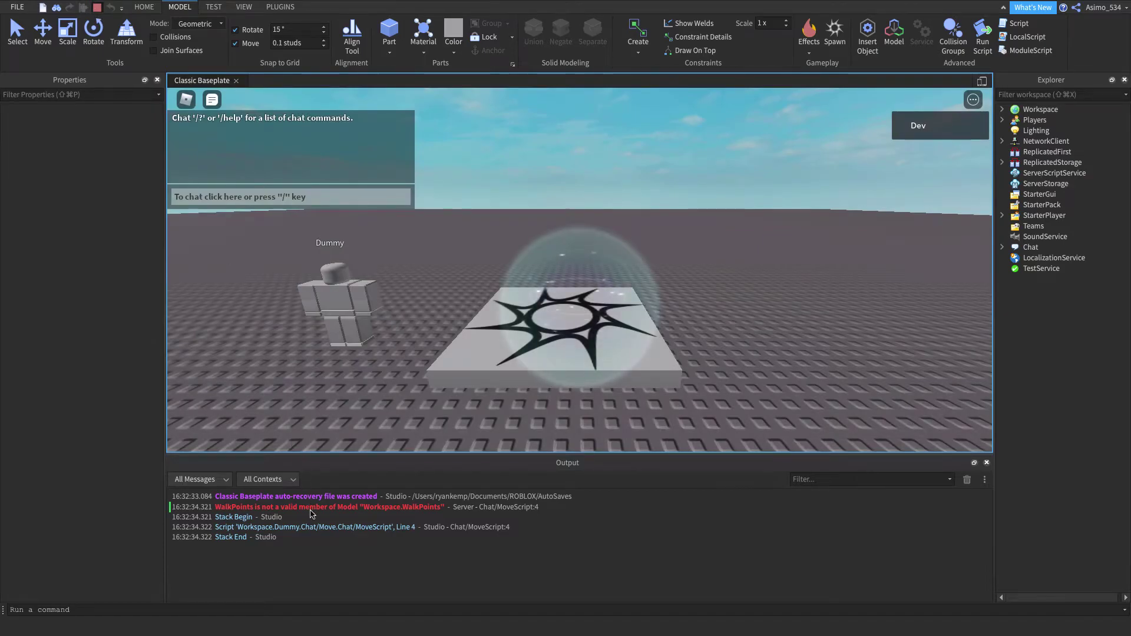
key("shift+F5")
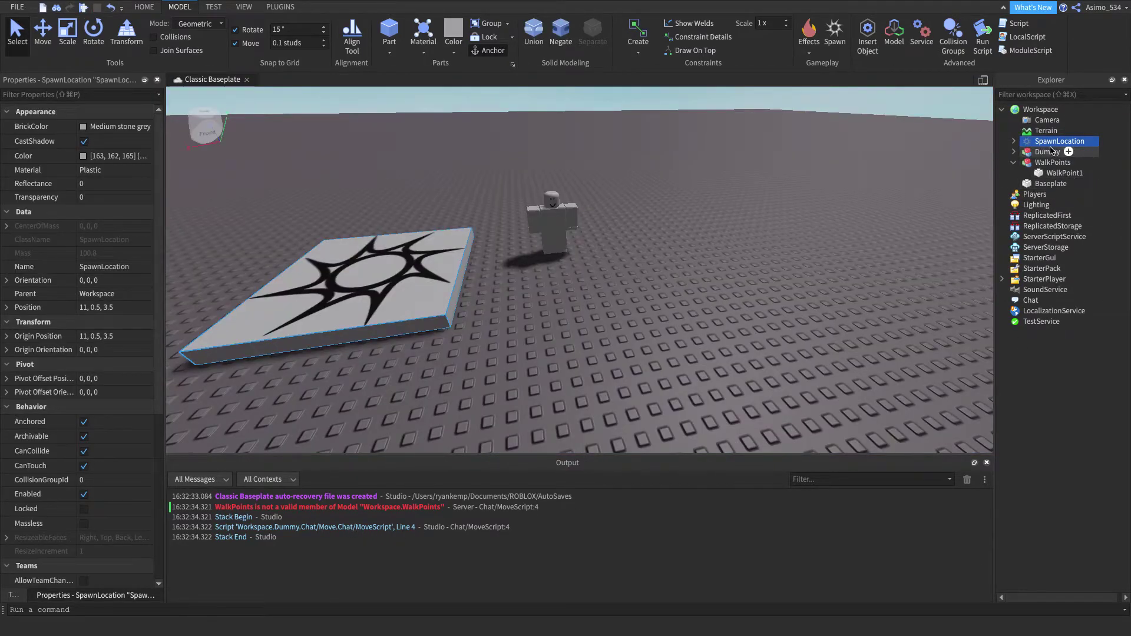
Remove the duplicate WalkPoints from the Point1 path in Chat/MoveScript, close the script and playtest the place again
left_click(387, 514)
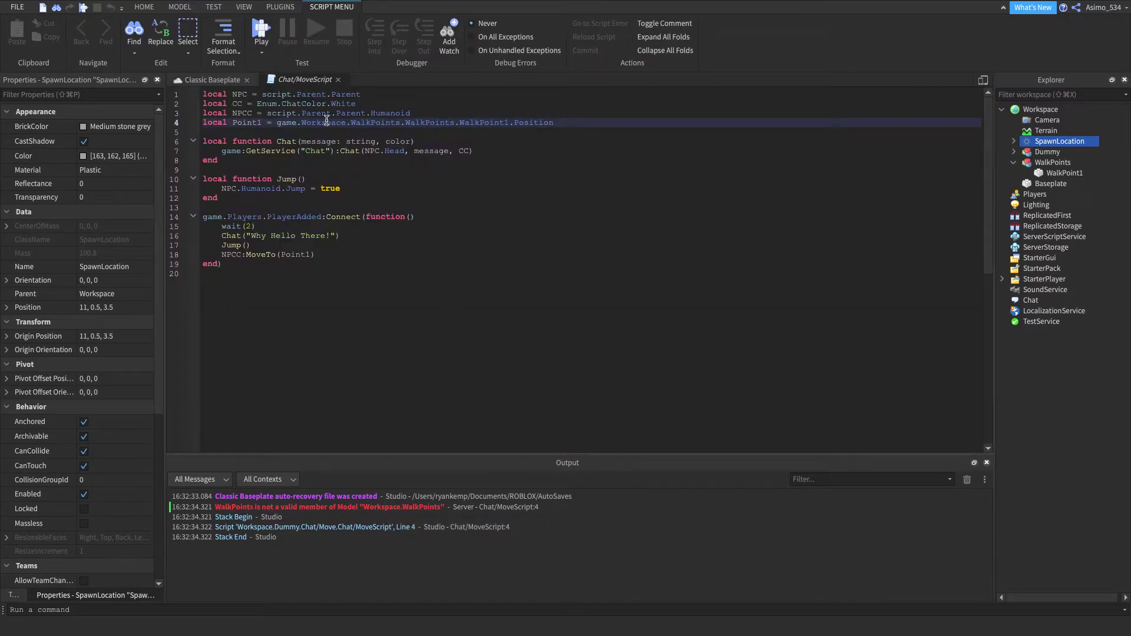
left_click_drag(454, 120, 403, 122)
key("BackSpace")
left_click(339, 80)
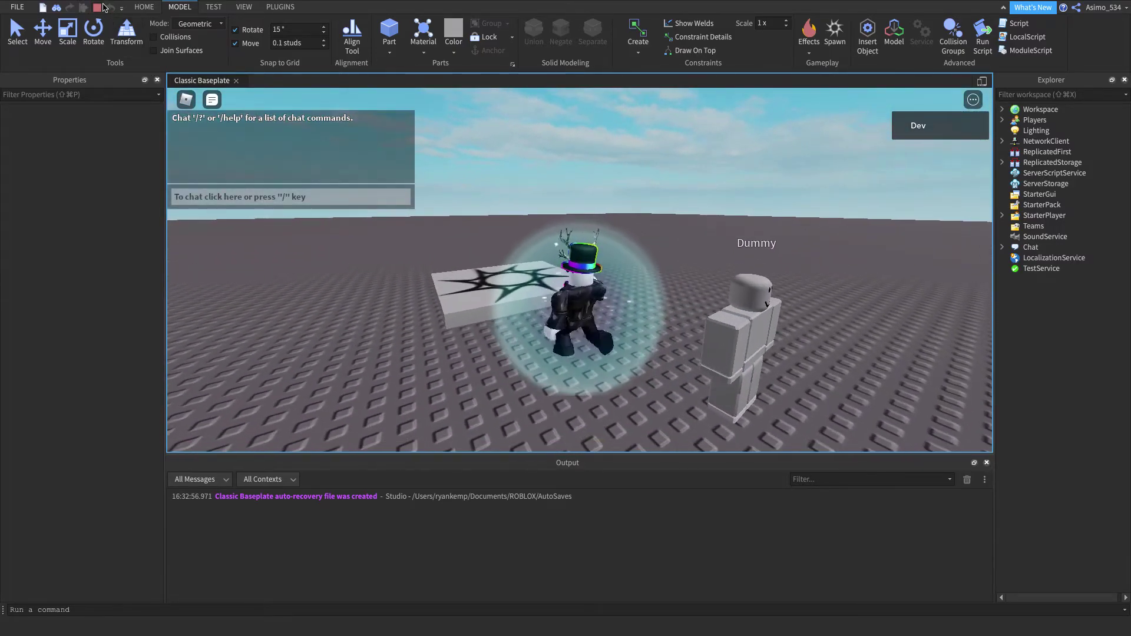
key("shift+F5")
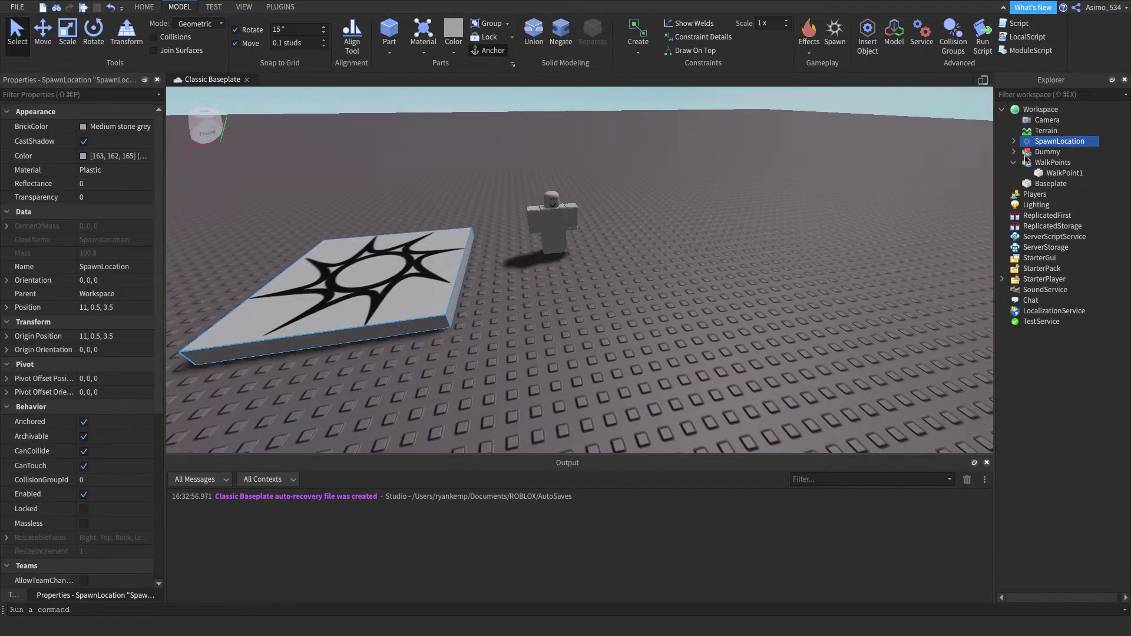
Change the wait at the start of the PlayerAdded function in Chat/MoveScript to wait(5) and close the script
left_click(1011, 162)
left_click(1014, 153)
double_click(1058, 174)
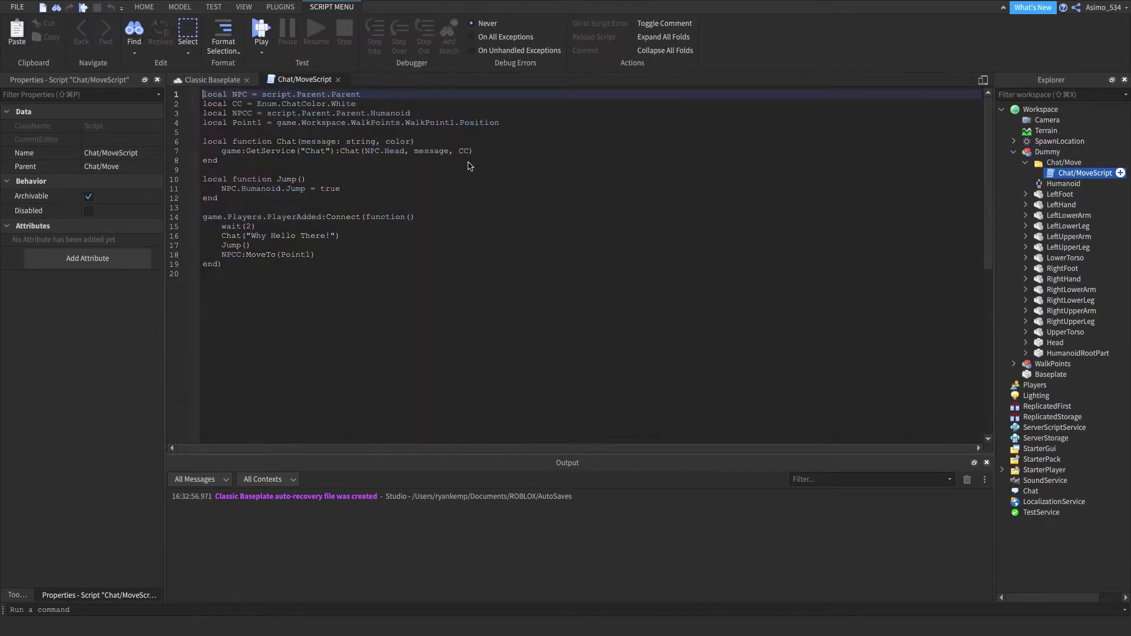
left_click(252, 227)
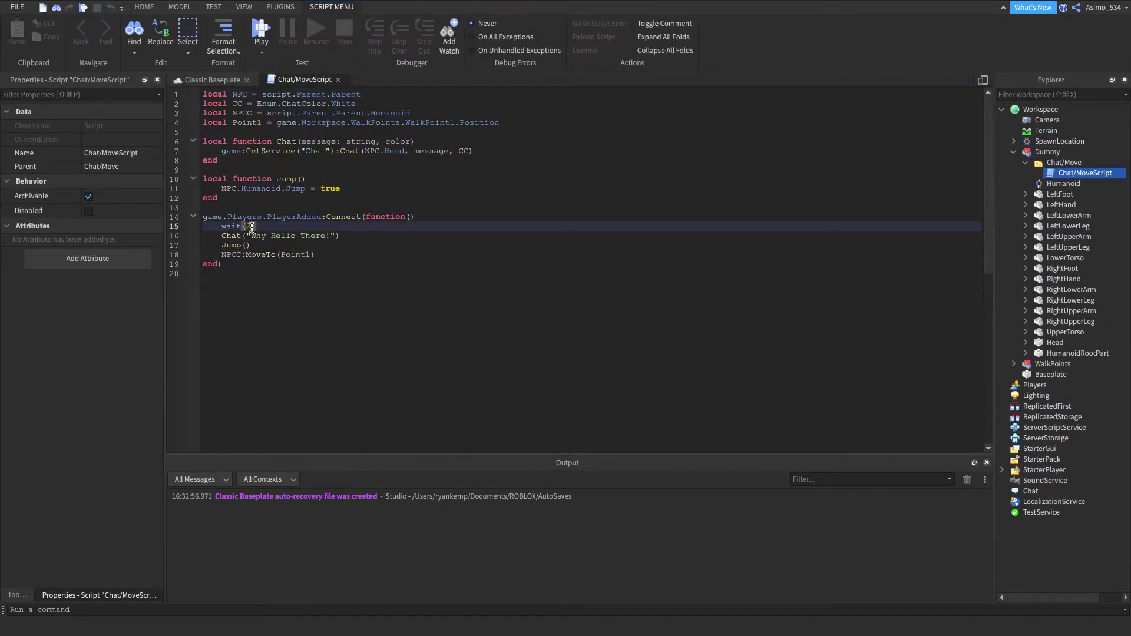
key("Return")
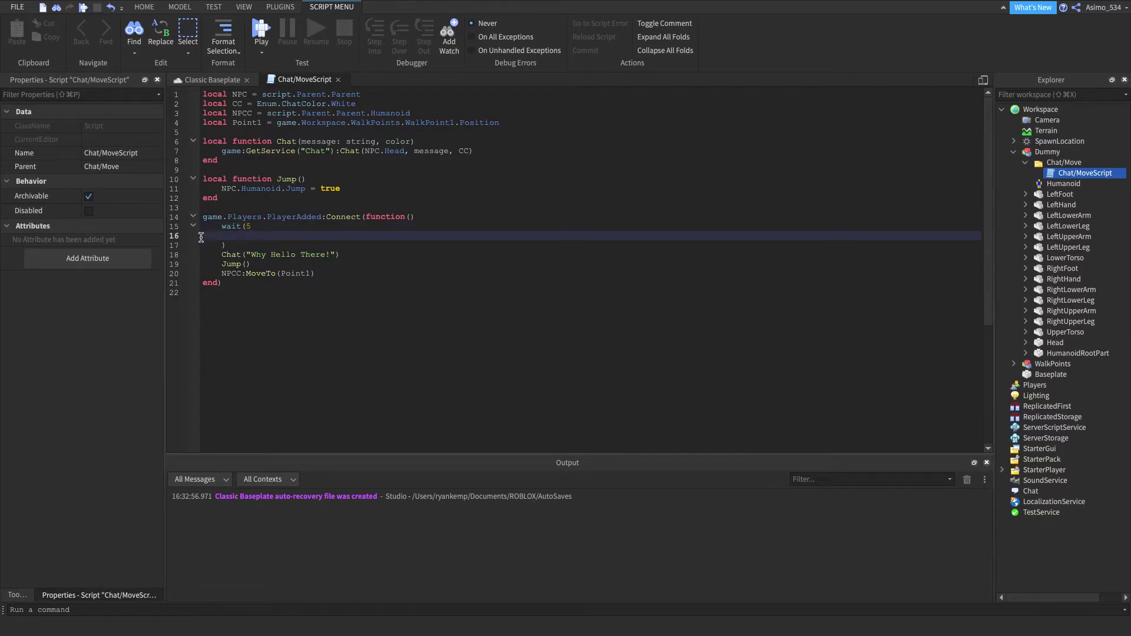
key("BackSpace")
left_click(220, 237)
key("BackSpace")
key("BackSpace")
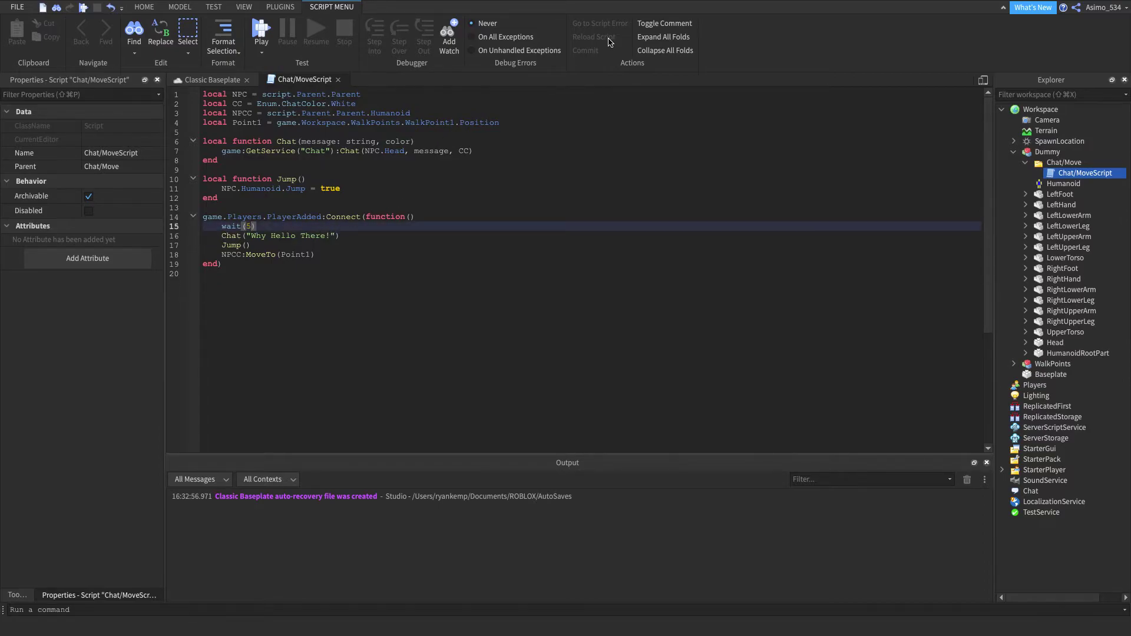
left_click(340, 79)
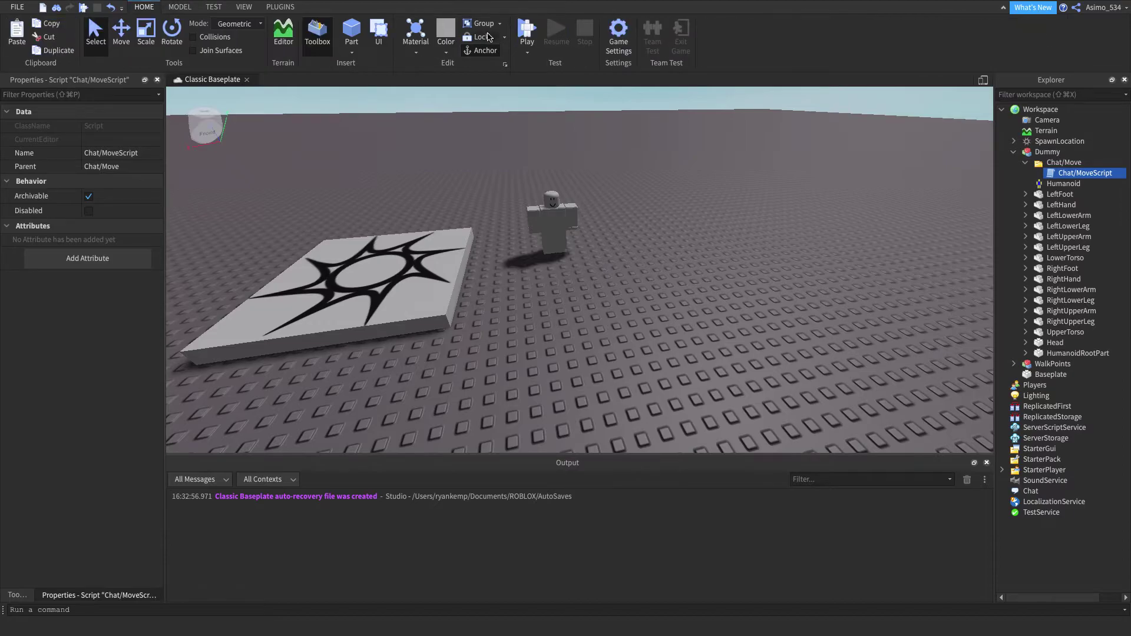
Start a playtest of the place and send "hi" in the game chat
key("F5")
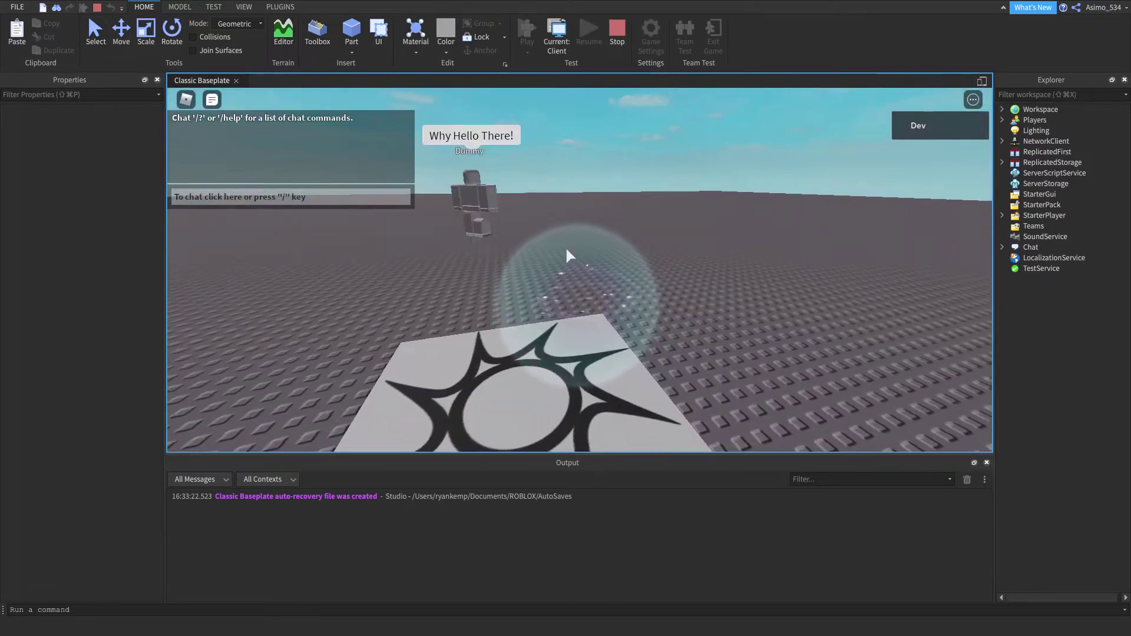
key("w")
right_click_drag(565, 246, 564, 248)
left_click(304, 198)
type("hi")
key("Return")
Walk the character around the Dummy to check its chat and movement, and end the playtest
right_click_drag(649, 227, 655, 224)
right_click_drag(721, 247, 720, 248)
right_click_drag(546, 297, 573, 289)
key("s")
key("d")
key("a")
key("d")
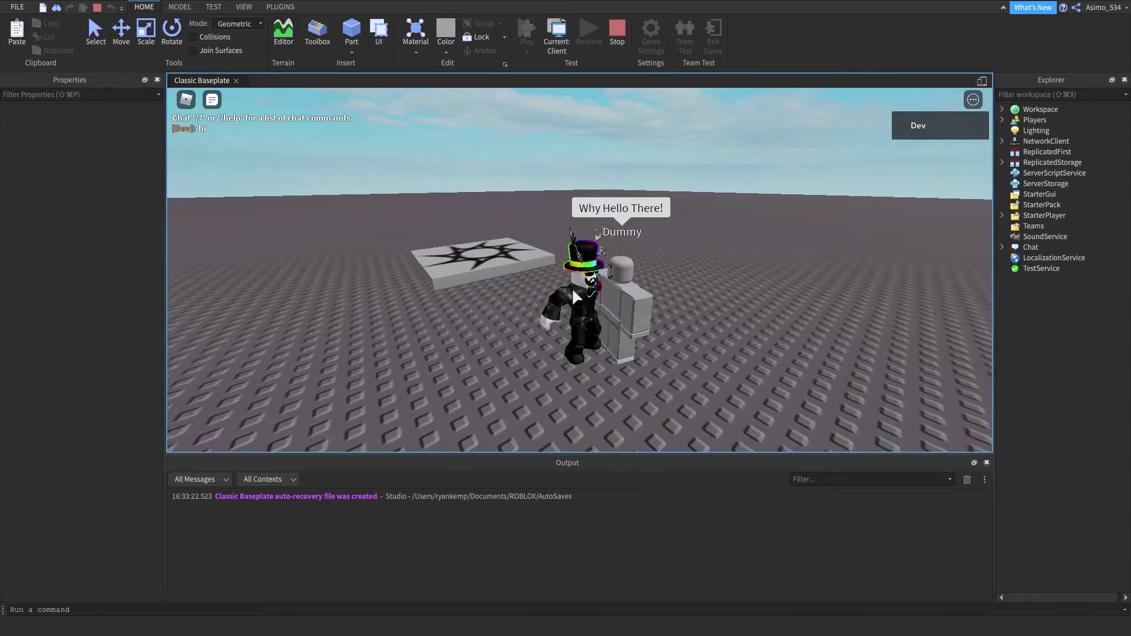
key("w")
key("s")
key("a")
key("w")
key("w")
key("d")
key("w")
key("a")
key("w")
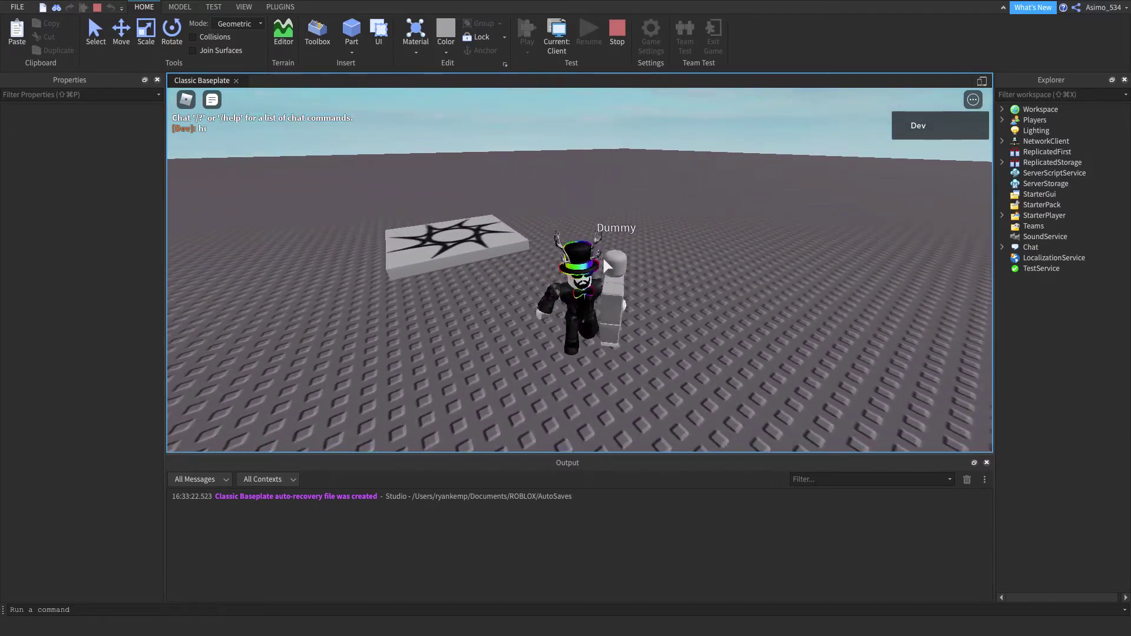
key("shift+F5")
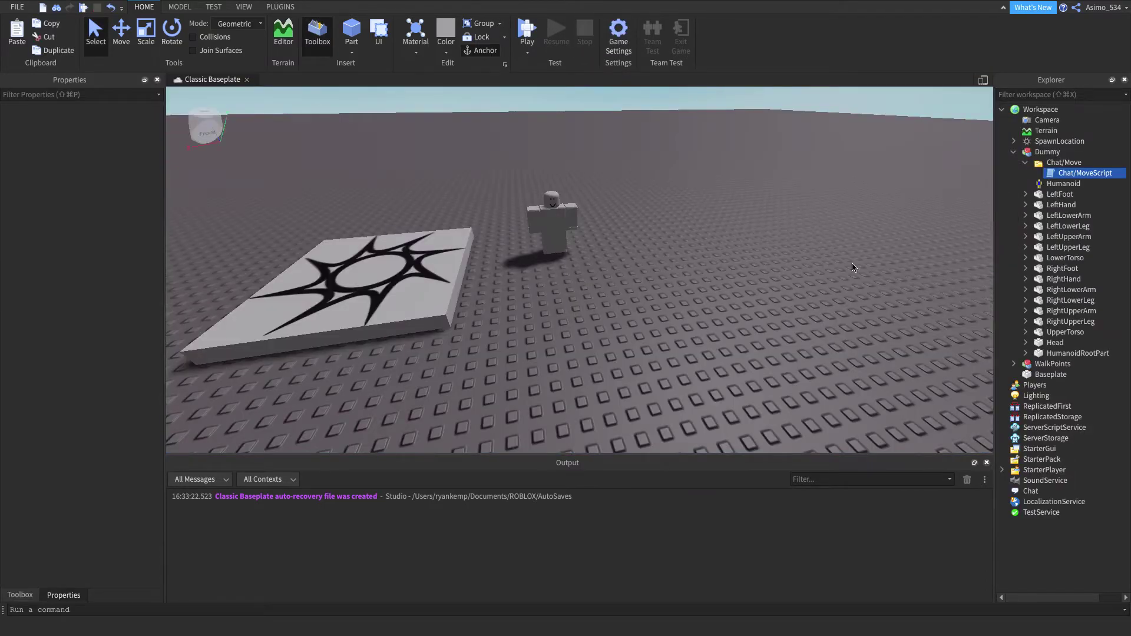
Reopen Chat/MoveScript and duplicate the local Point1 declaration on a new line directly below it
left_click(1038, 173)
double_click(1037, 177)
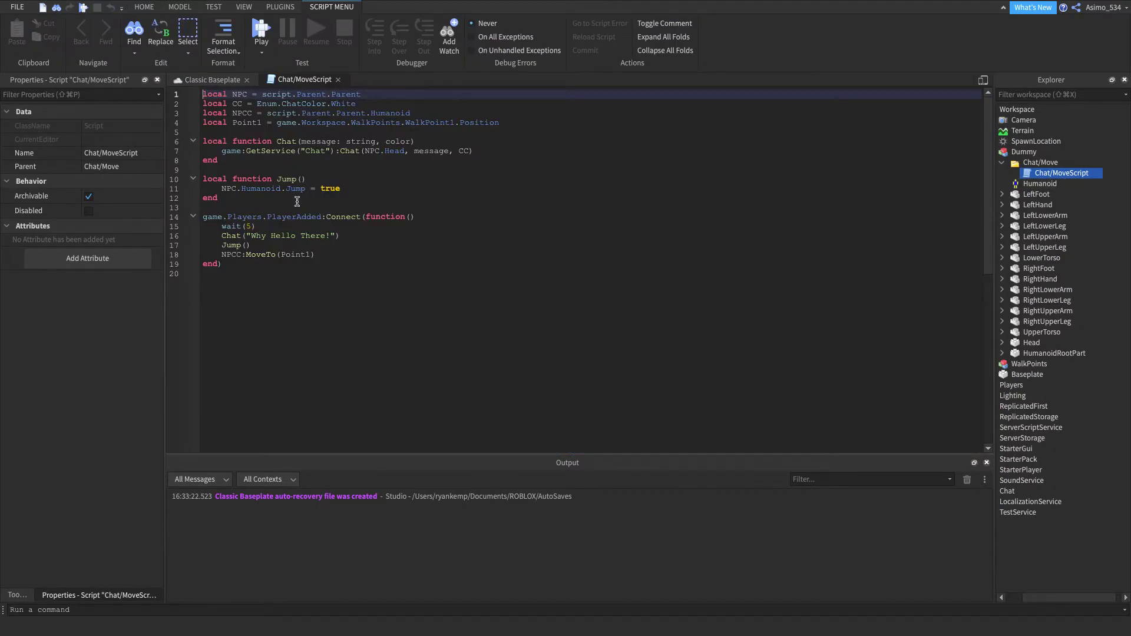
left_click_drag(206, 121, 504, 122)
left_click(504, 123)
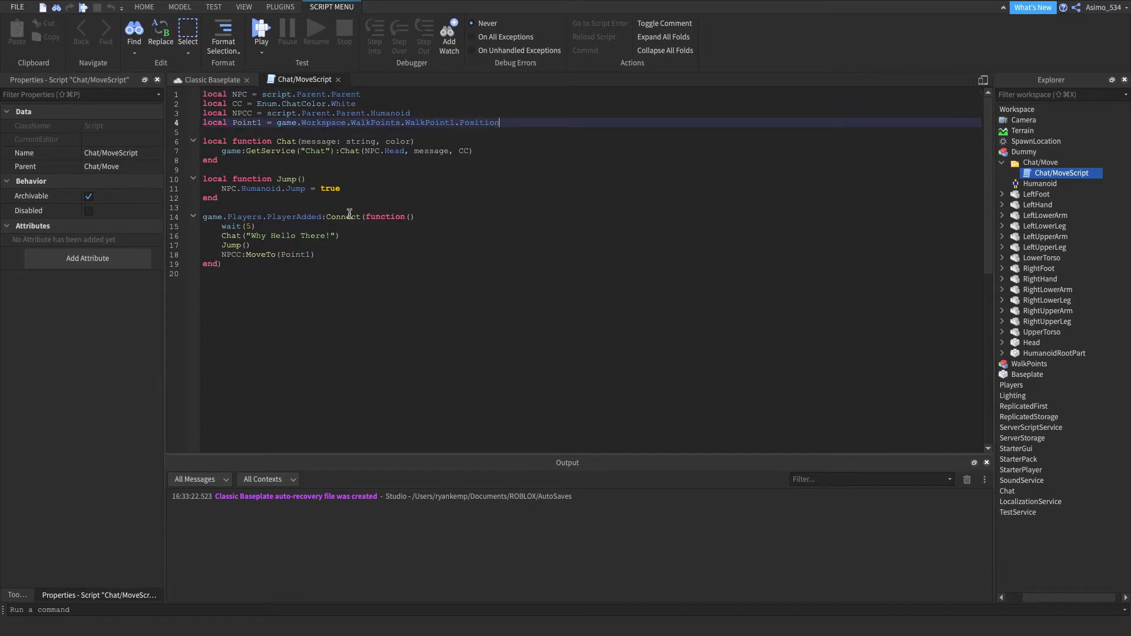
double_click(297, 254)
left_click(338, 254)
left_click_drag(505, 126, 203, 123)
right_click(212, 124)
left_click(253, 181)
left_click(497, 122)
key("Return")
right_click(469, 132)
left_click(495, 207)
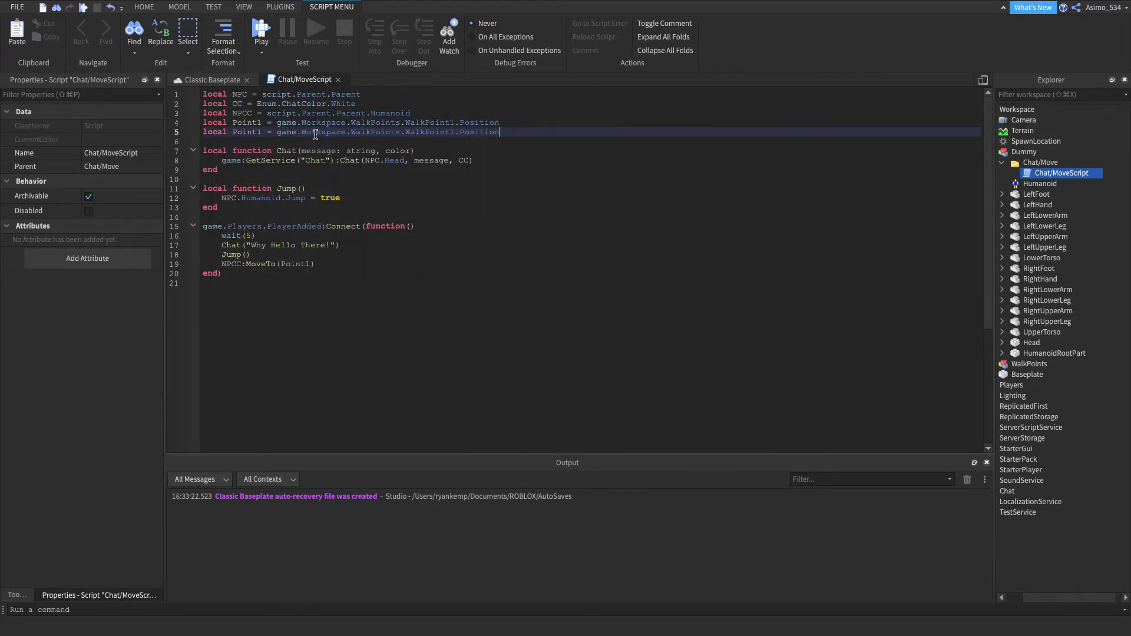
Rename the duplicated variable as Point2 and make it reference WalkPoint2 in its path
left_click(264, 131)
key("BackSpace")
type("2")
double_click(452, 132)
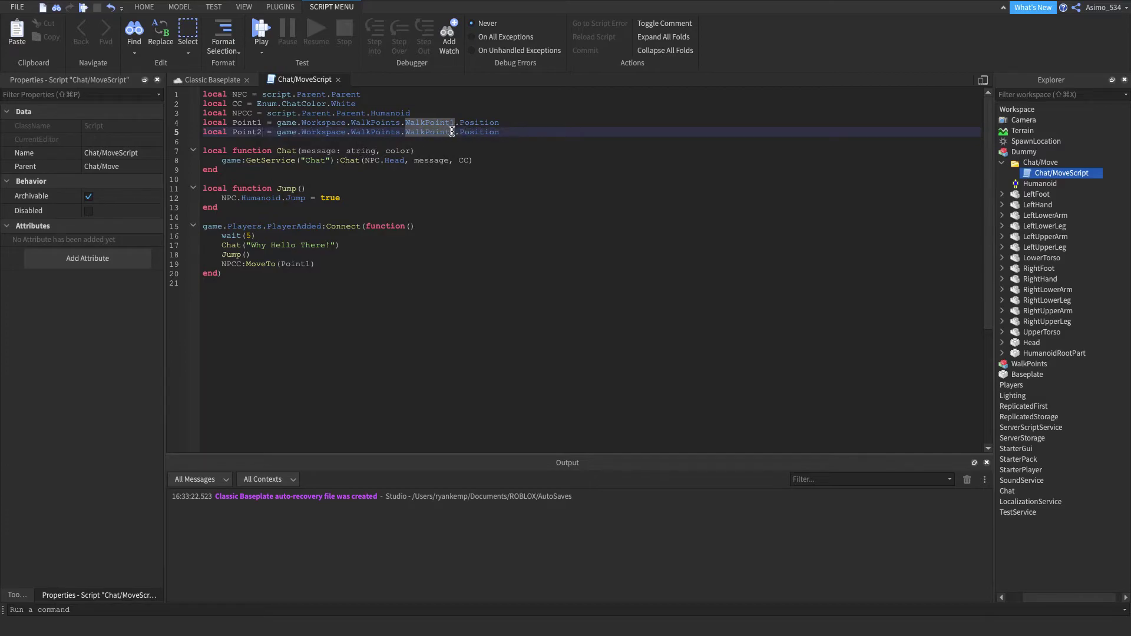
type("WalkPoint2")
Copy the Chat, Jump and MoveTo lines of the PlayerAdded function and add wait(2) below NPCC:MoveTo(Point1)
left_click_drag(318, 263, 225, 245)
right_click(236, 252)
left_click(260, 306)
left_click(326, 264)
key("Return")
type("wait(2")
key("Return")
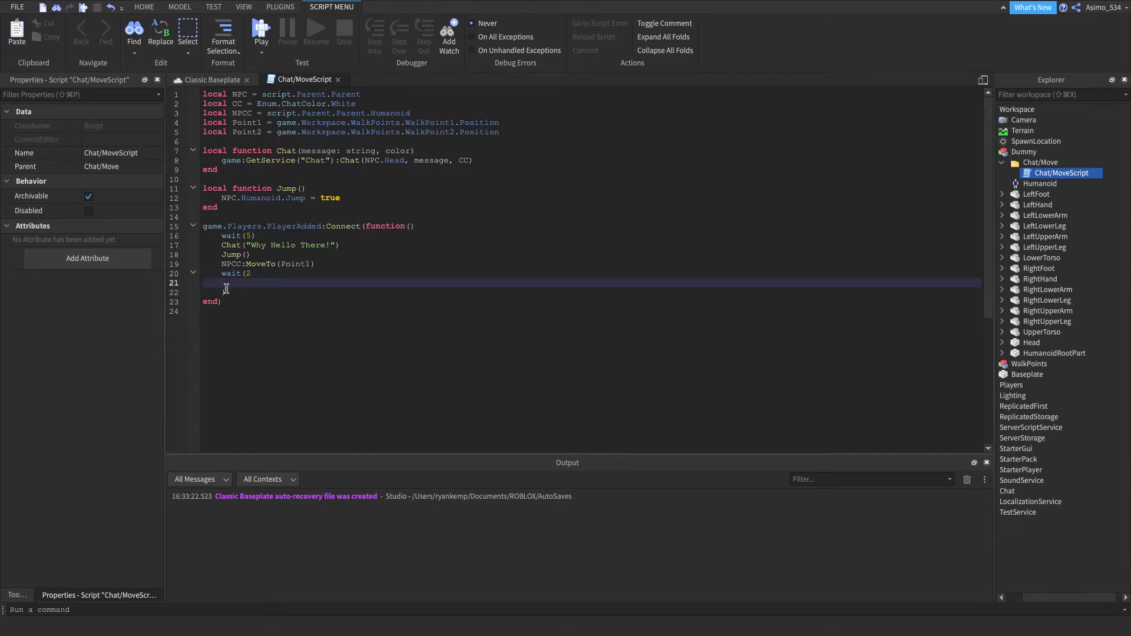
key("BackSpace")
left_click(220, 284)
key("BackSpace")
key("BackSpace")
left_click(261, 277)
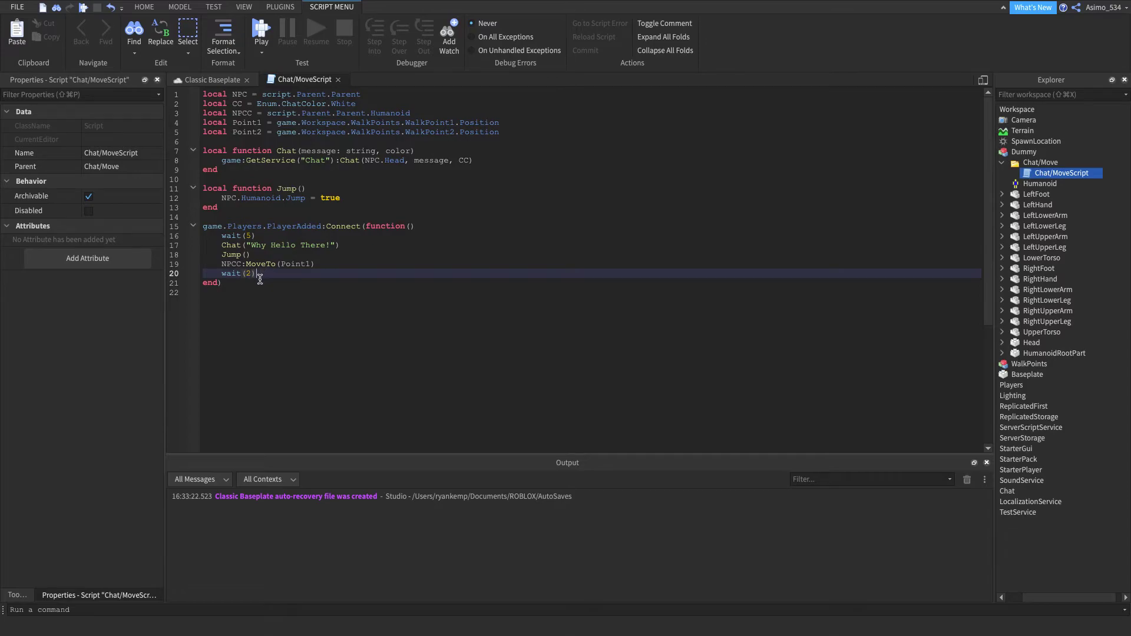
Paste the copied lines below wait(2) with the chat message "So..." and the move target Point2, and close the script
right_click(261, 279)
left_click(266, 354)
left_click_drag(331, 275, 251, 278)
key("BackSpace")
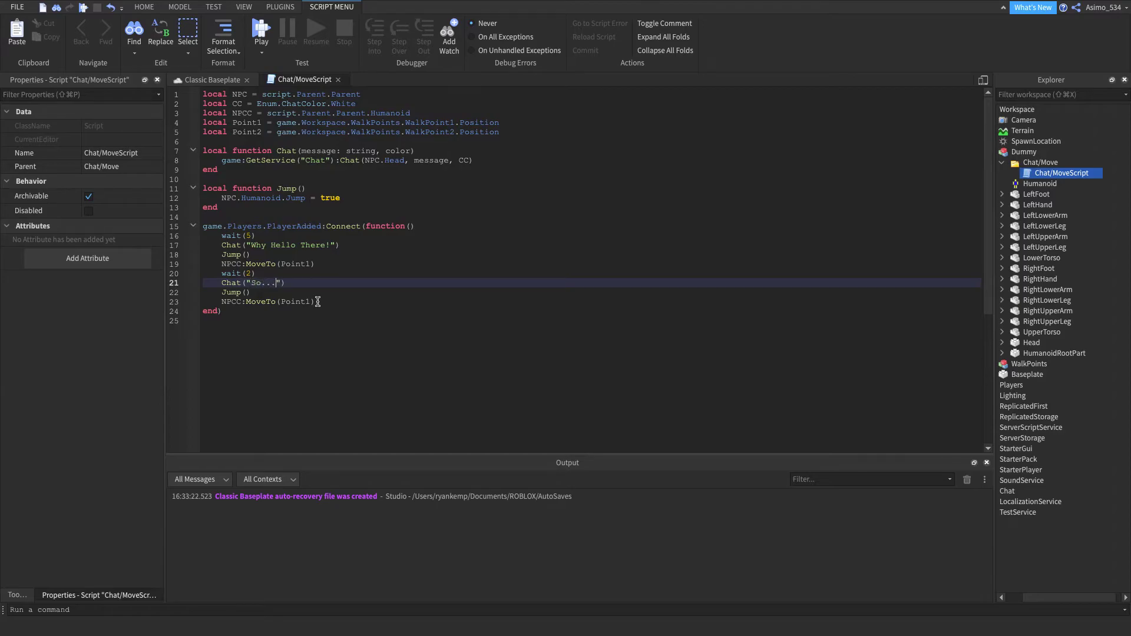
left_click(262, 293)
left_click(307, 301)
key("BackSpace")
type("2")
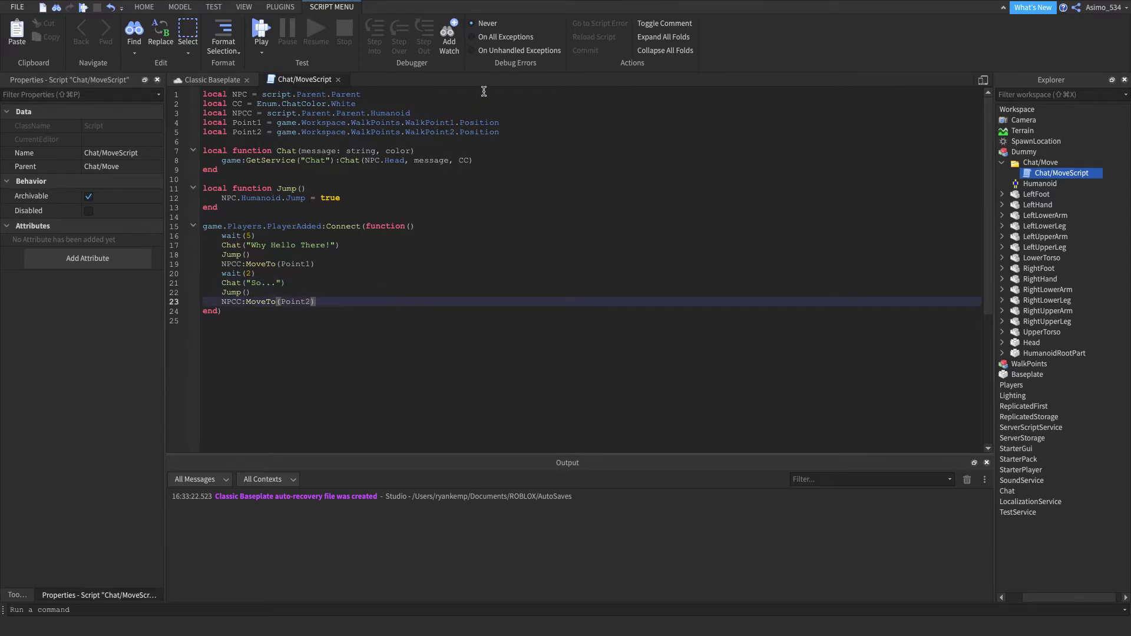
left_click(342, 80)
Duplicate WalkPoint1 within WalkPoints, move the copy away from the Dummy to about -9.1, 0.5, -41 and name it WalkPoint2
left_click(1014, 153)
left_click(1015, 163)
right_click(1064, 172)
left_click(1017, 223)
left_click(120, 47)
left_click_drag(647, 255, 695, 387)
scroll(682, 359, "down", 4)
scroll(693, 386, "down", 3)
right_click_drag(692, 389, 694, 387)
left_click_drag(694, 387, 813, 339)
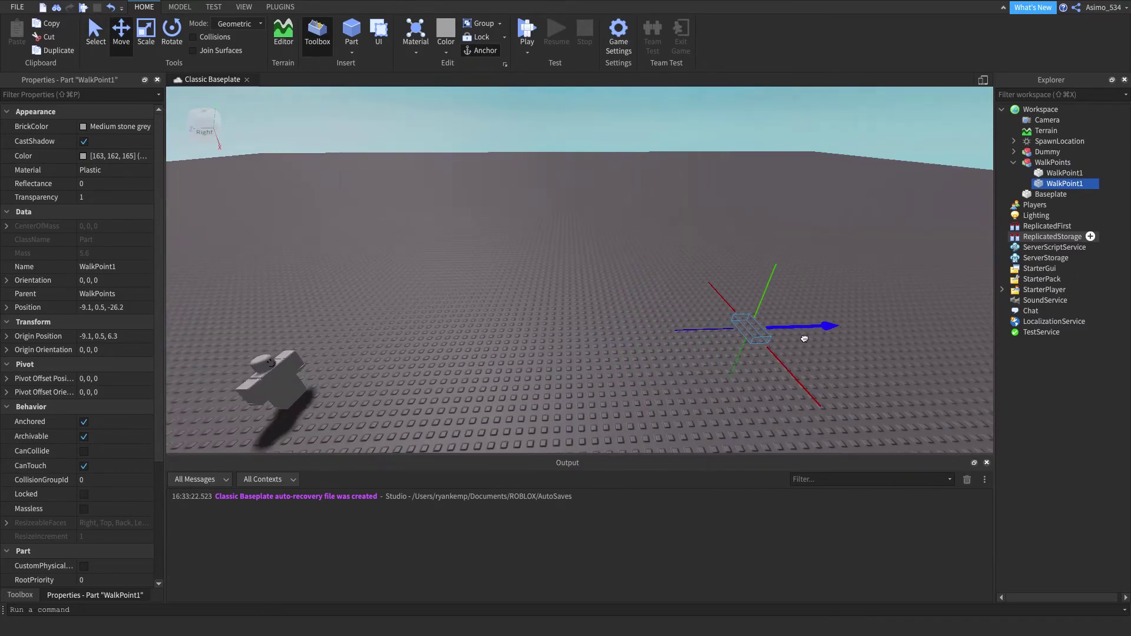
double_click(126, 268)
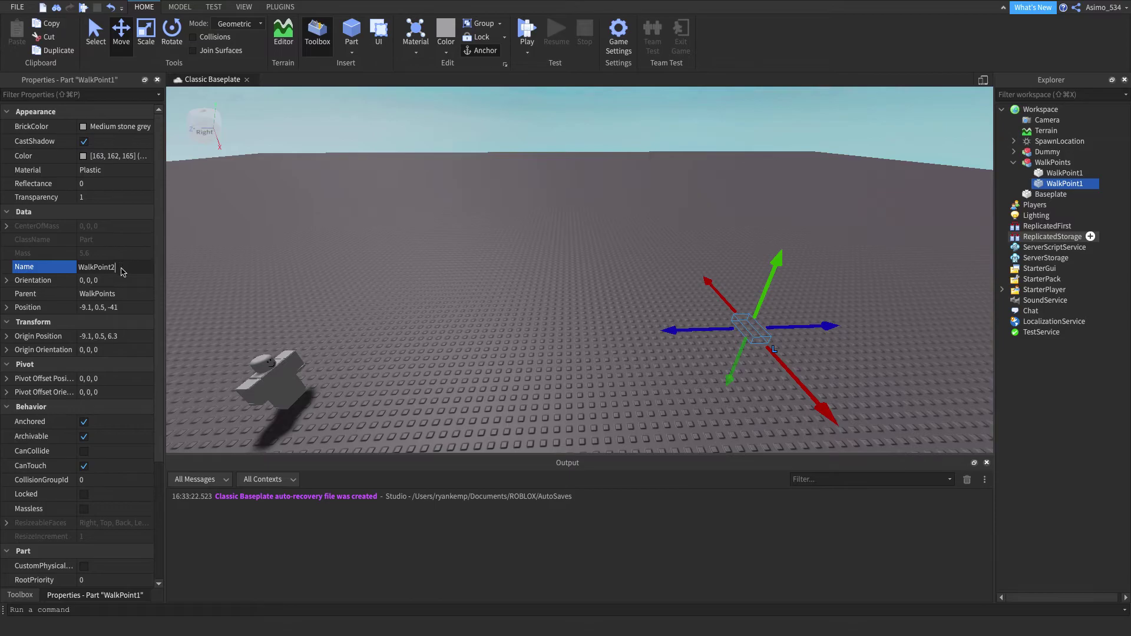
key("Return")
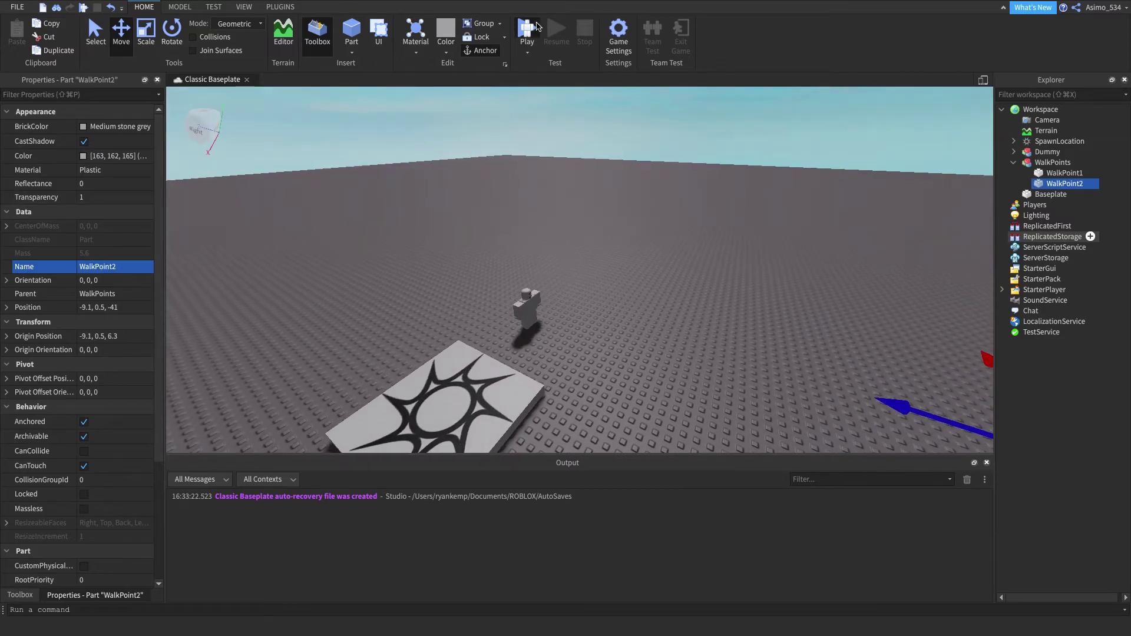
Playtest the place, following the Dummy as it chats and walks between the two points, and end the test
left_click(528, 28)
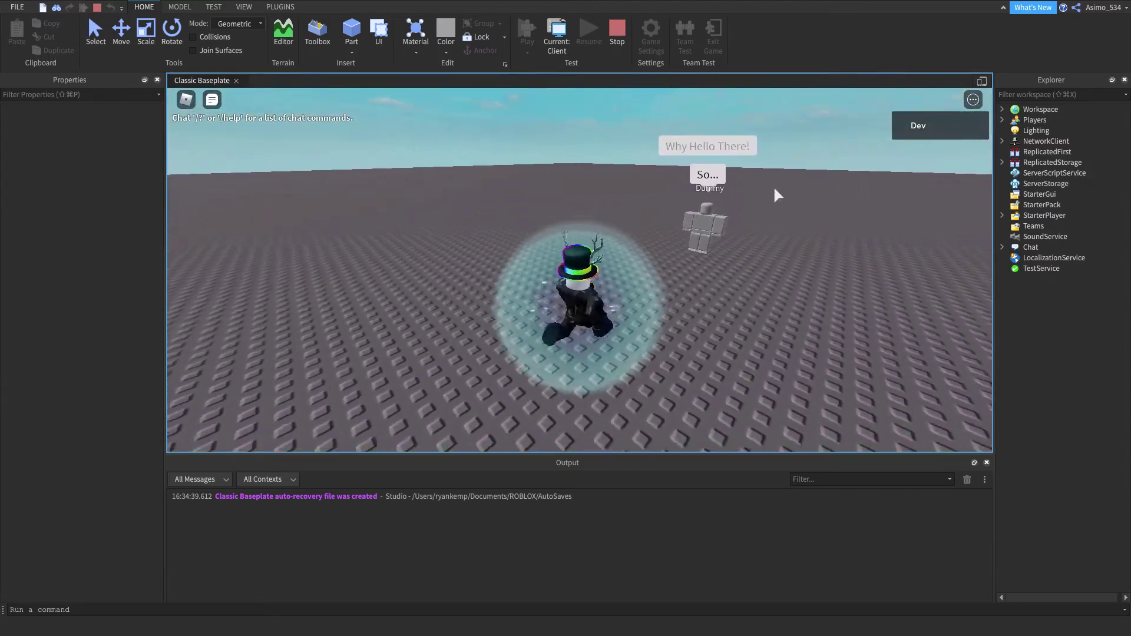
key("d")
key("space")
key("w")
right_click_drag(632, 188, 649, 204)
key("w")
key("shift+F5")
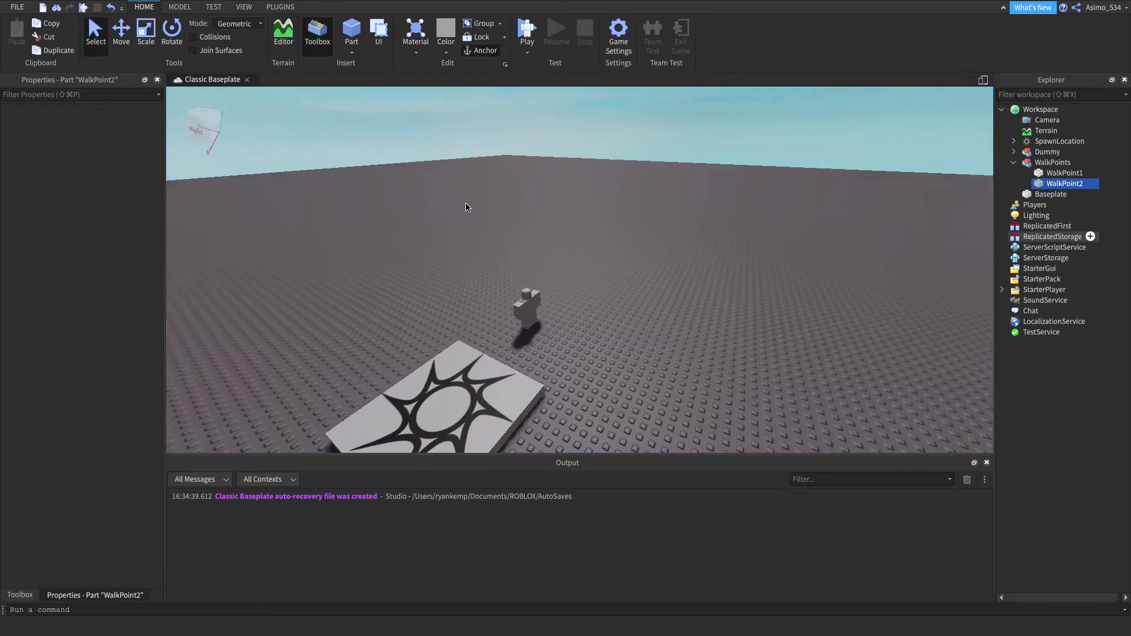
Set the CC variable in Chat/MoveScript to Enum.ChatColor.Red and close the script
left_click(1010, 162)
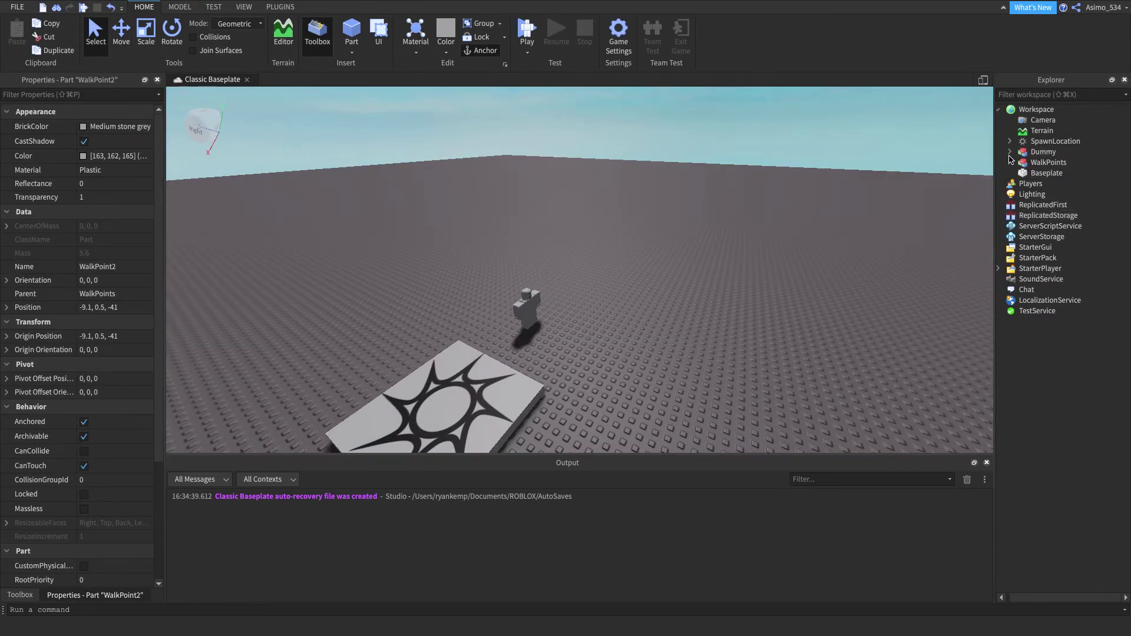
left_click(1011, 151)
double_click(1083, 172)
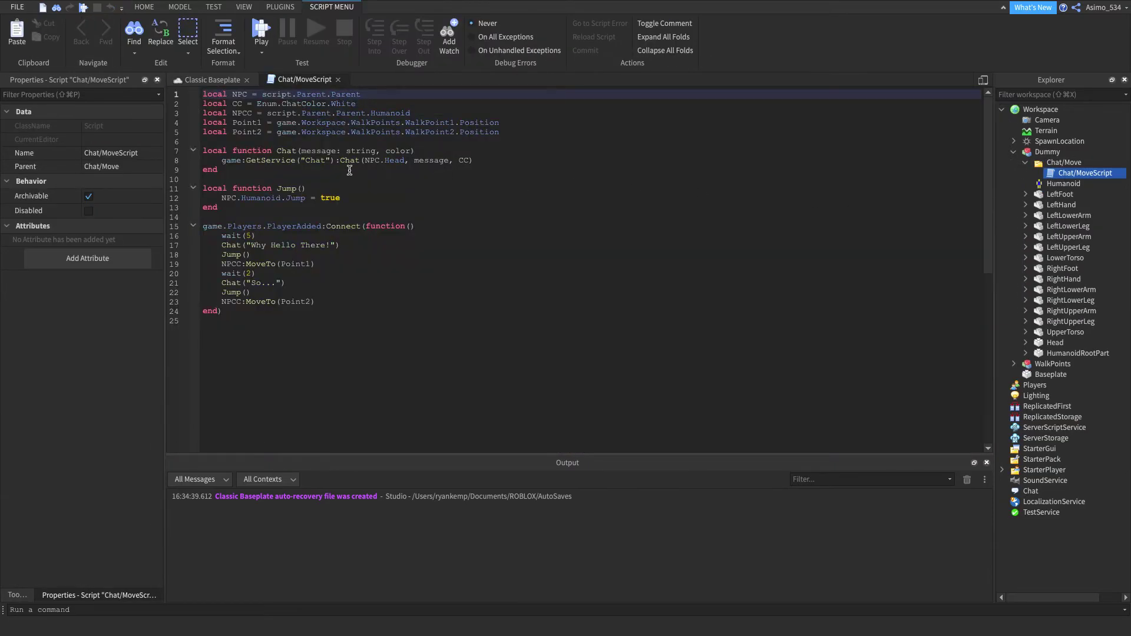
left_click_drag(361, 102, 221, 107)
left_click(364, 104)
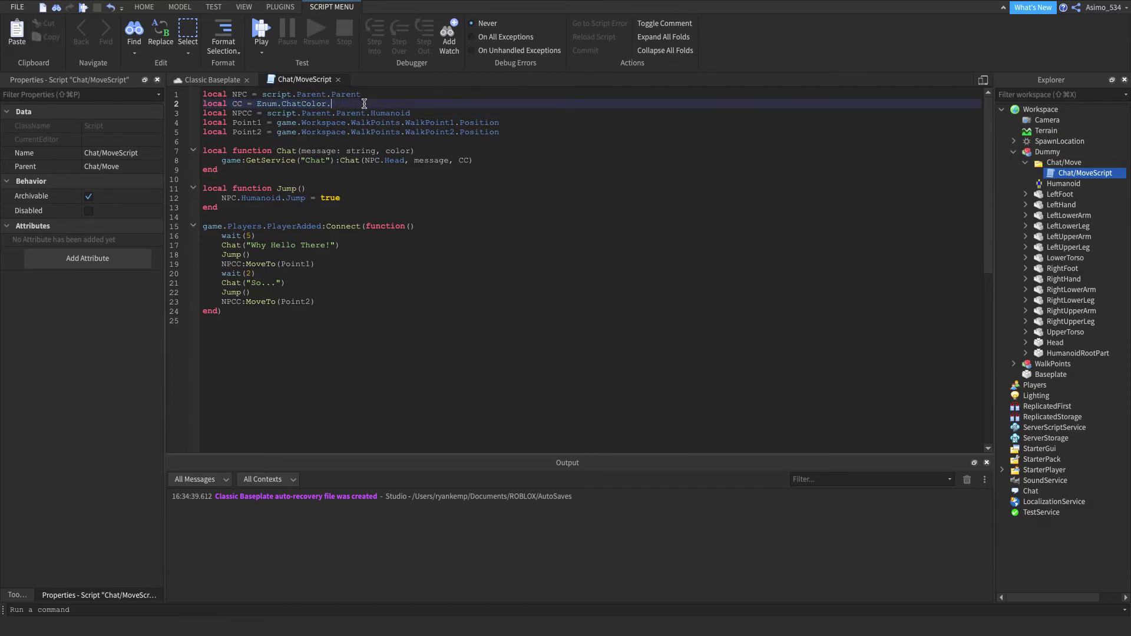
type("r")
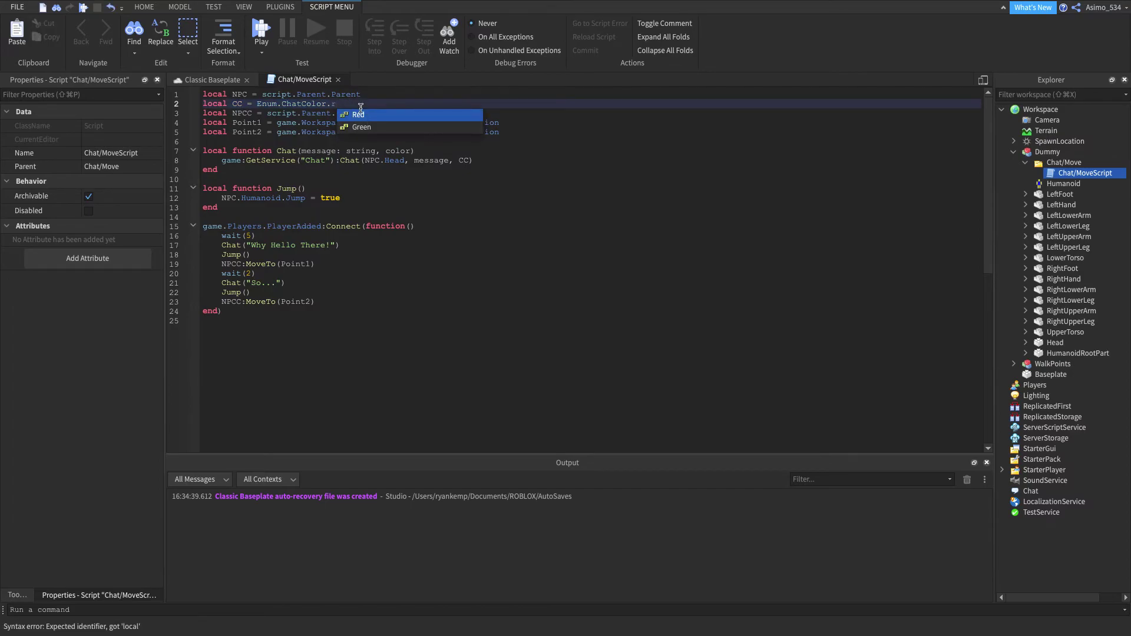
left_click(361, 114)
left_click(339, 80)
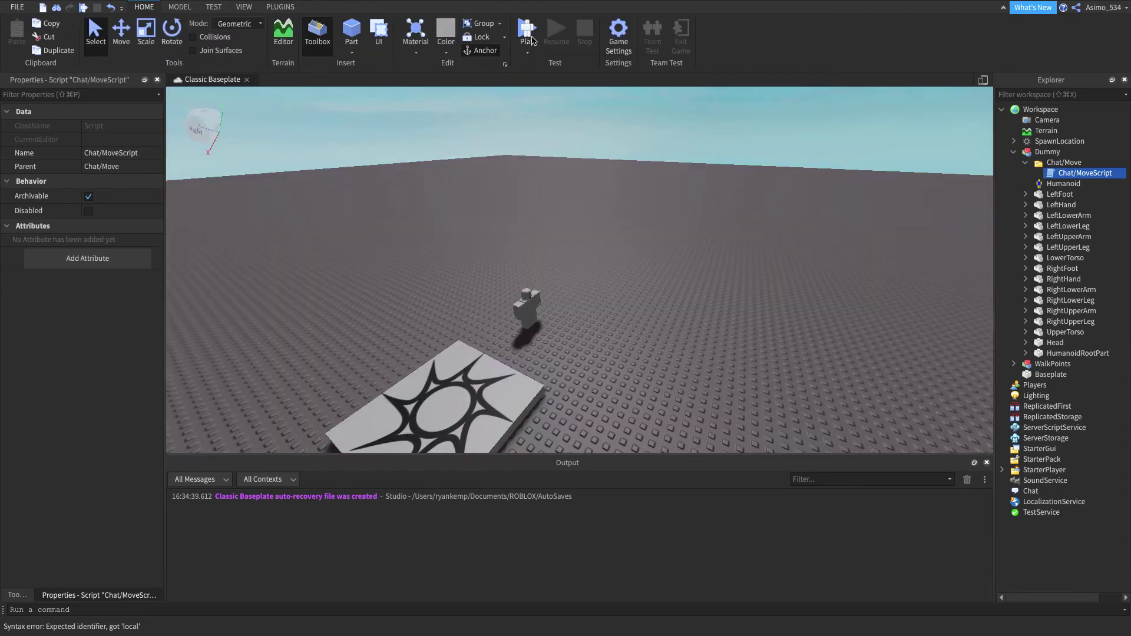
Playtest the place again and walk toward the Dummy to check its chat bubble color
key("F5")
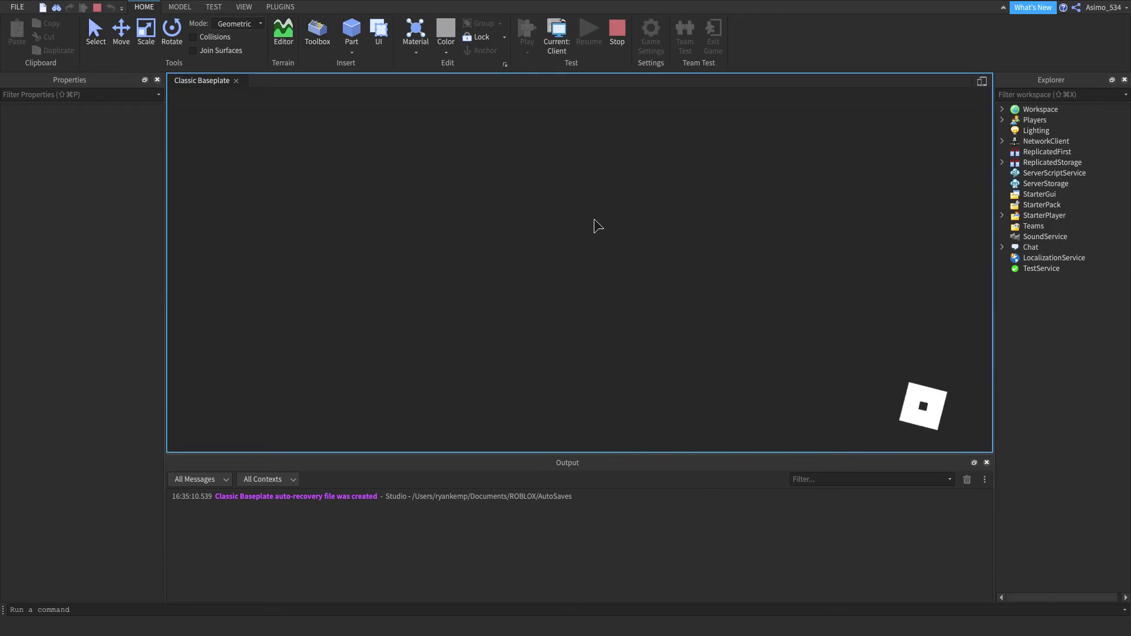
key("a")
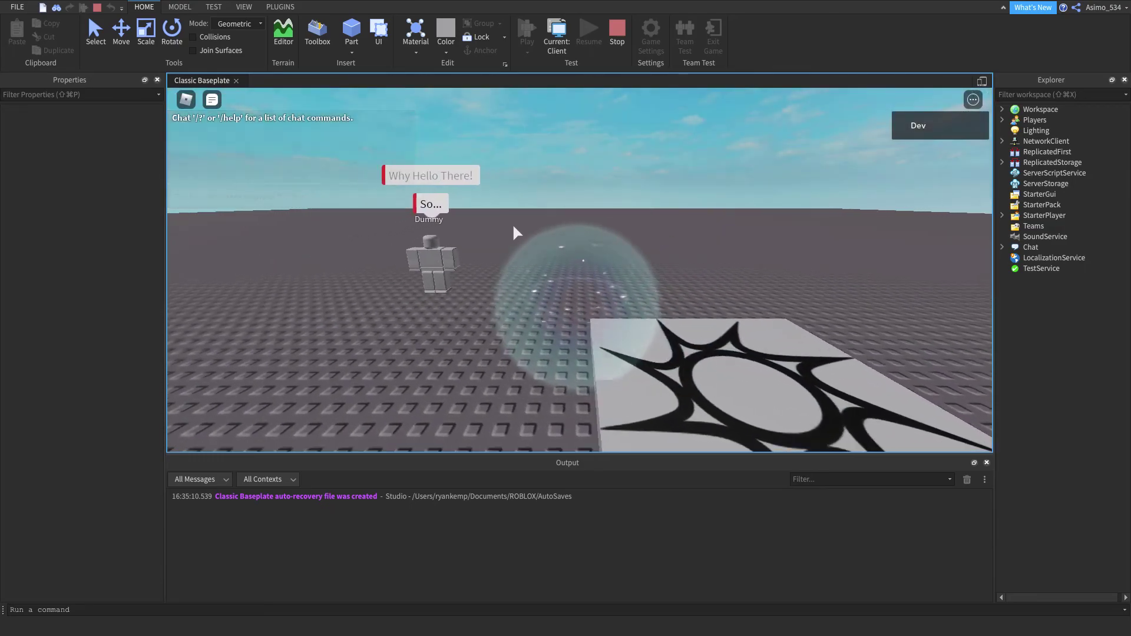
key("w")
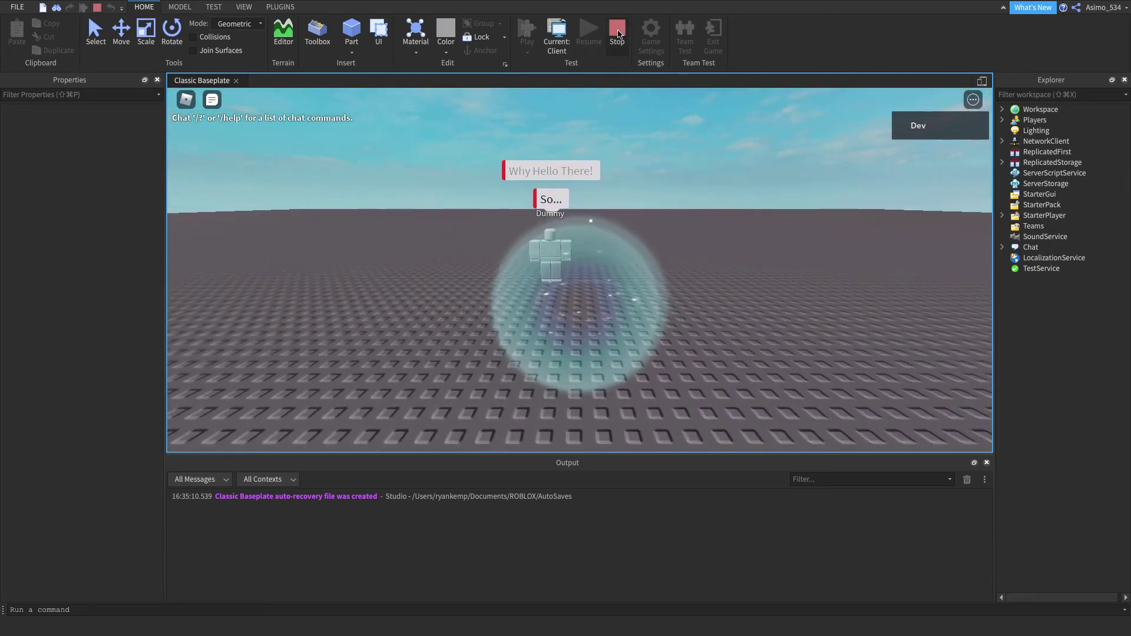